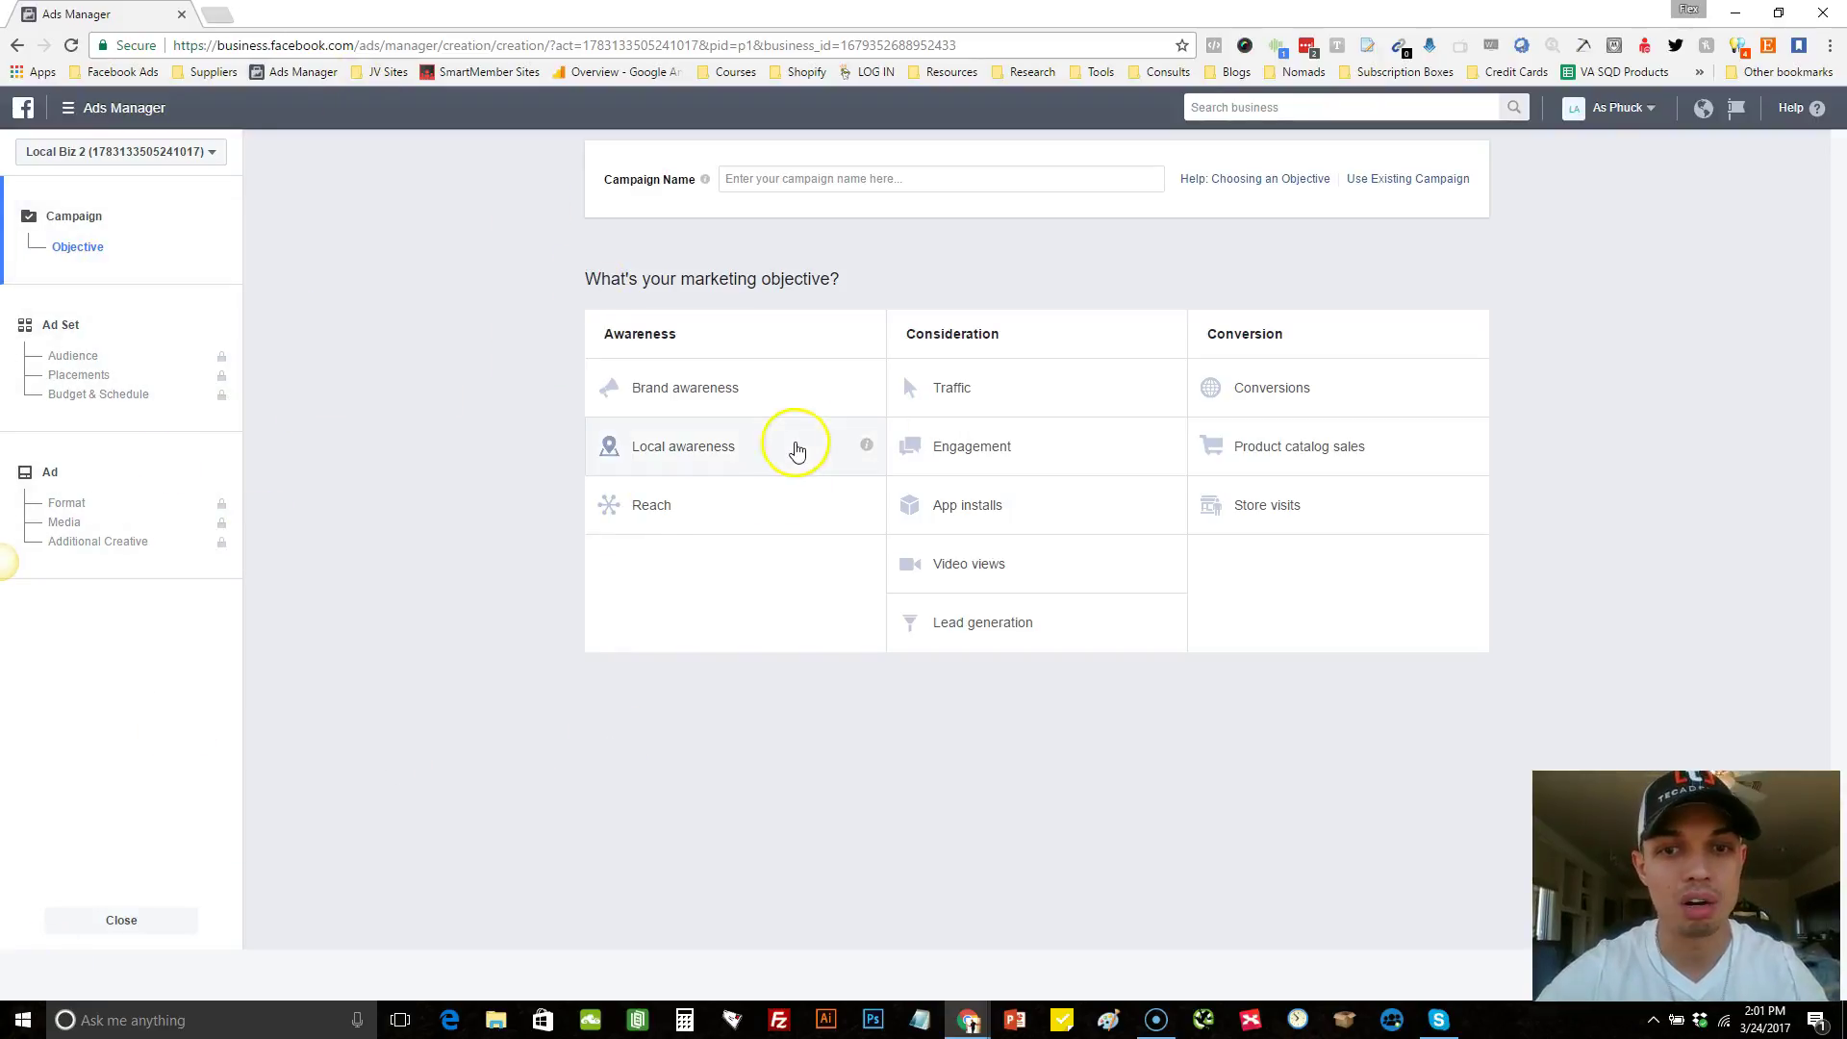
# Choose Conversions as the campaign objective and continue to the ad set setup
pyautogui.click(1289, 399)
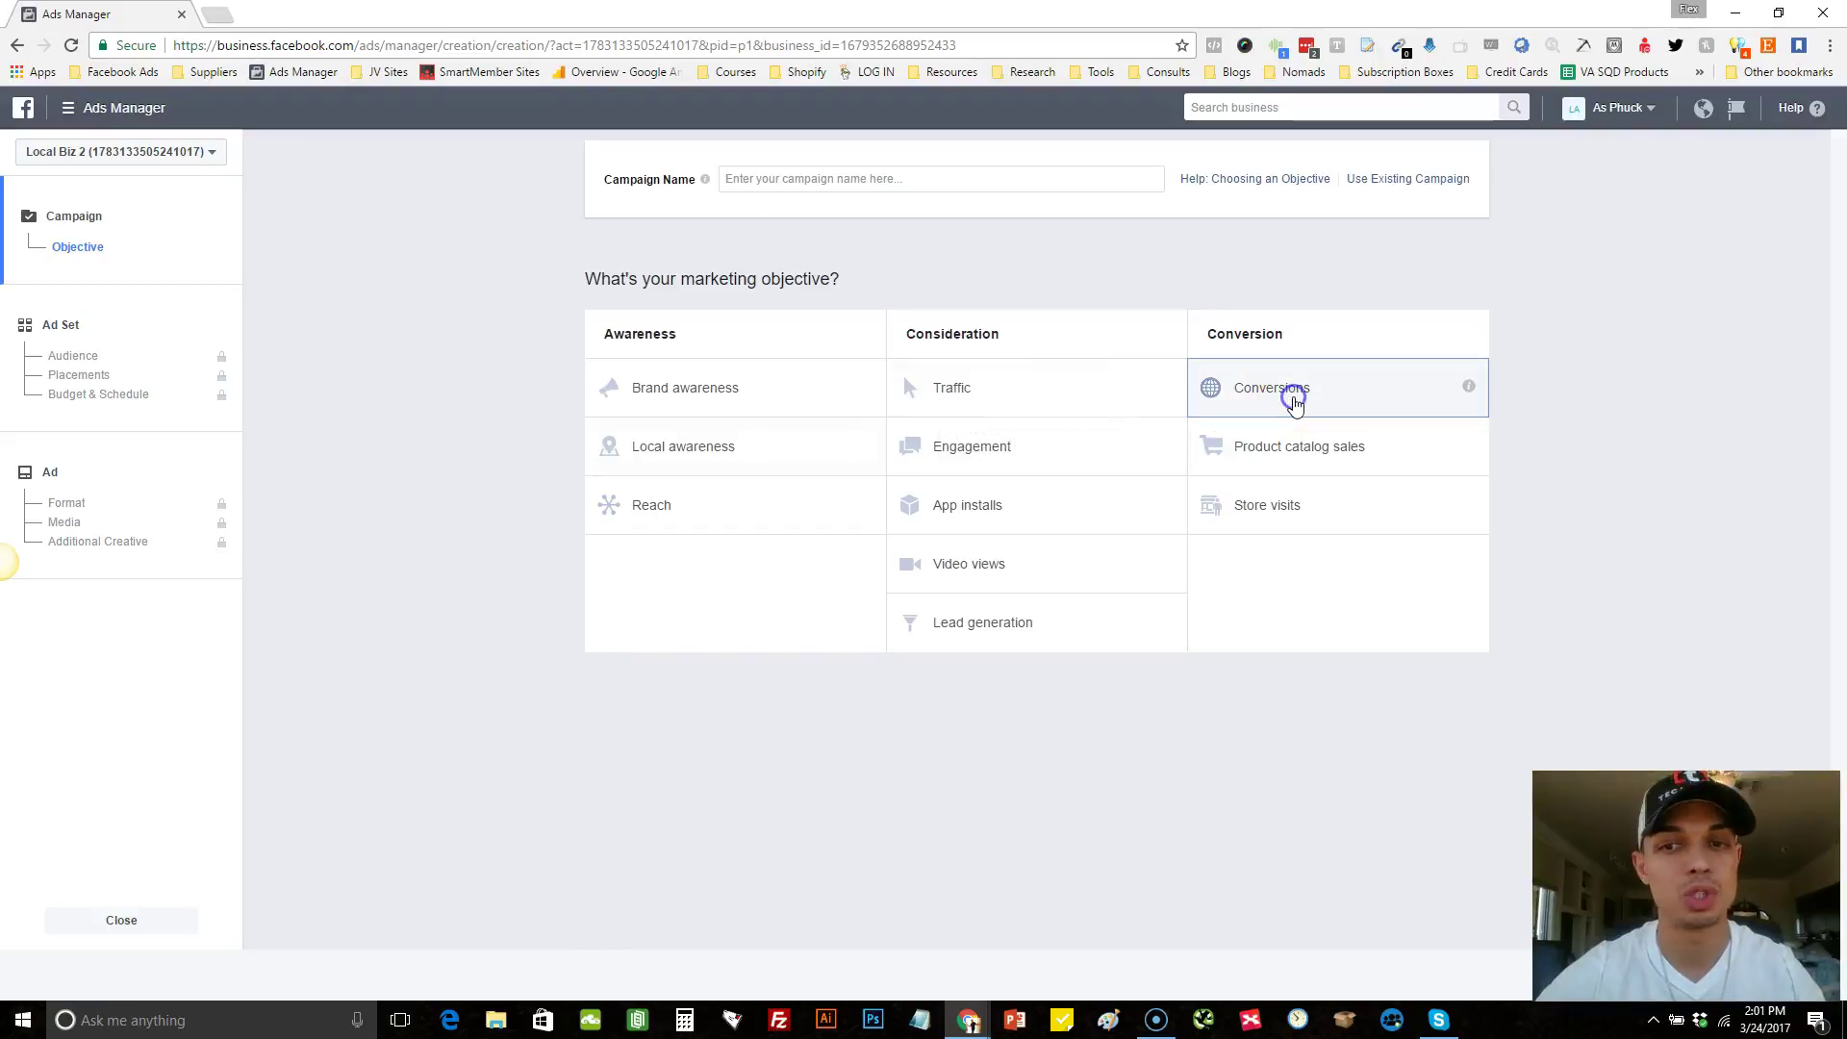
pyautogui.click(1028, 840)
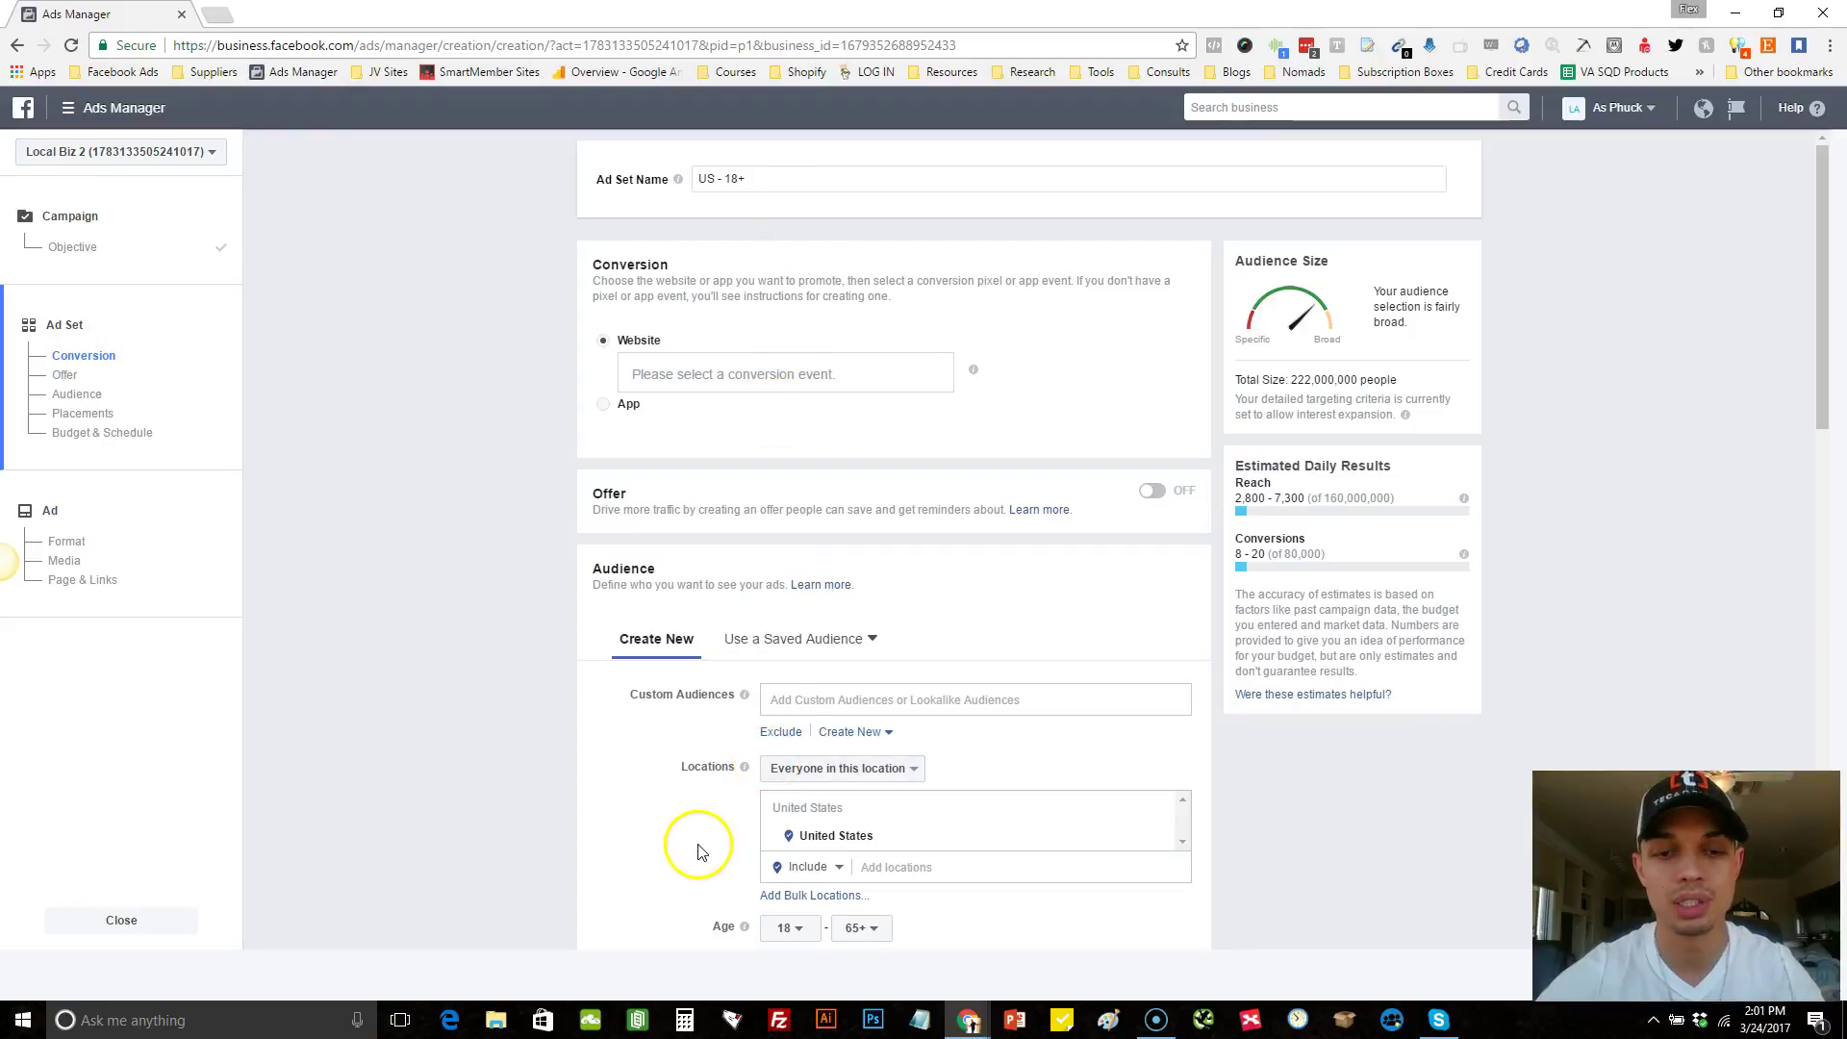
# Set the audience minimum age to 25 and gender to Women
pyautogui.scroll(-2, 693, 847)
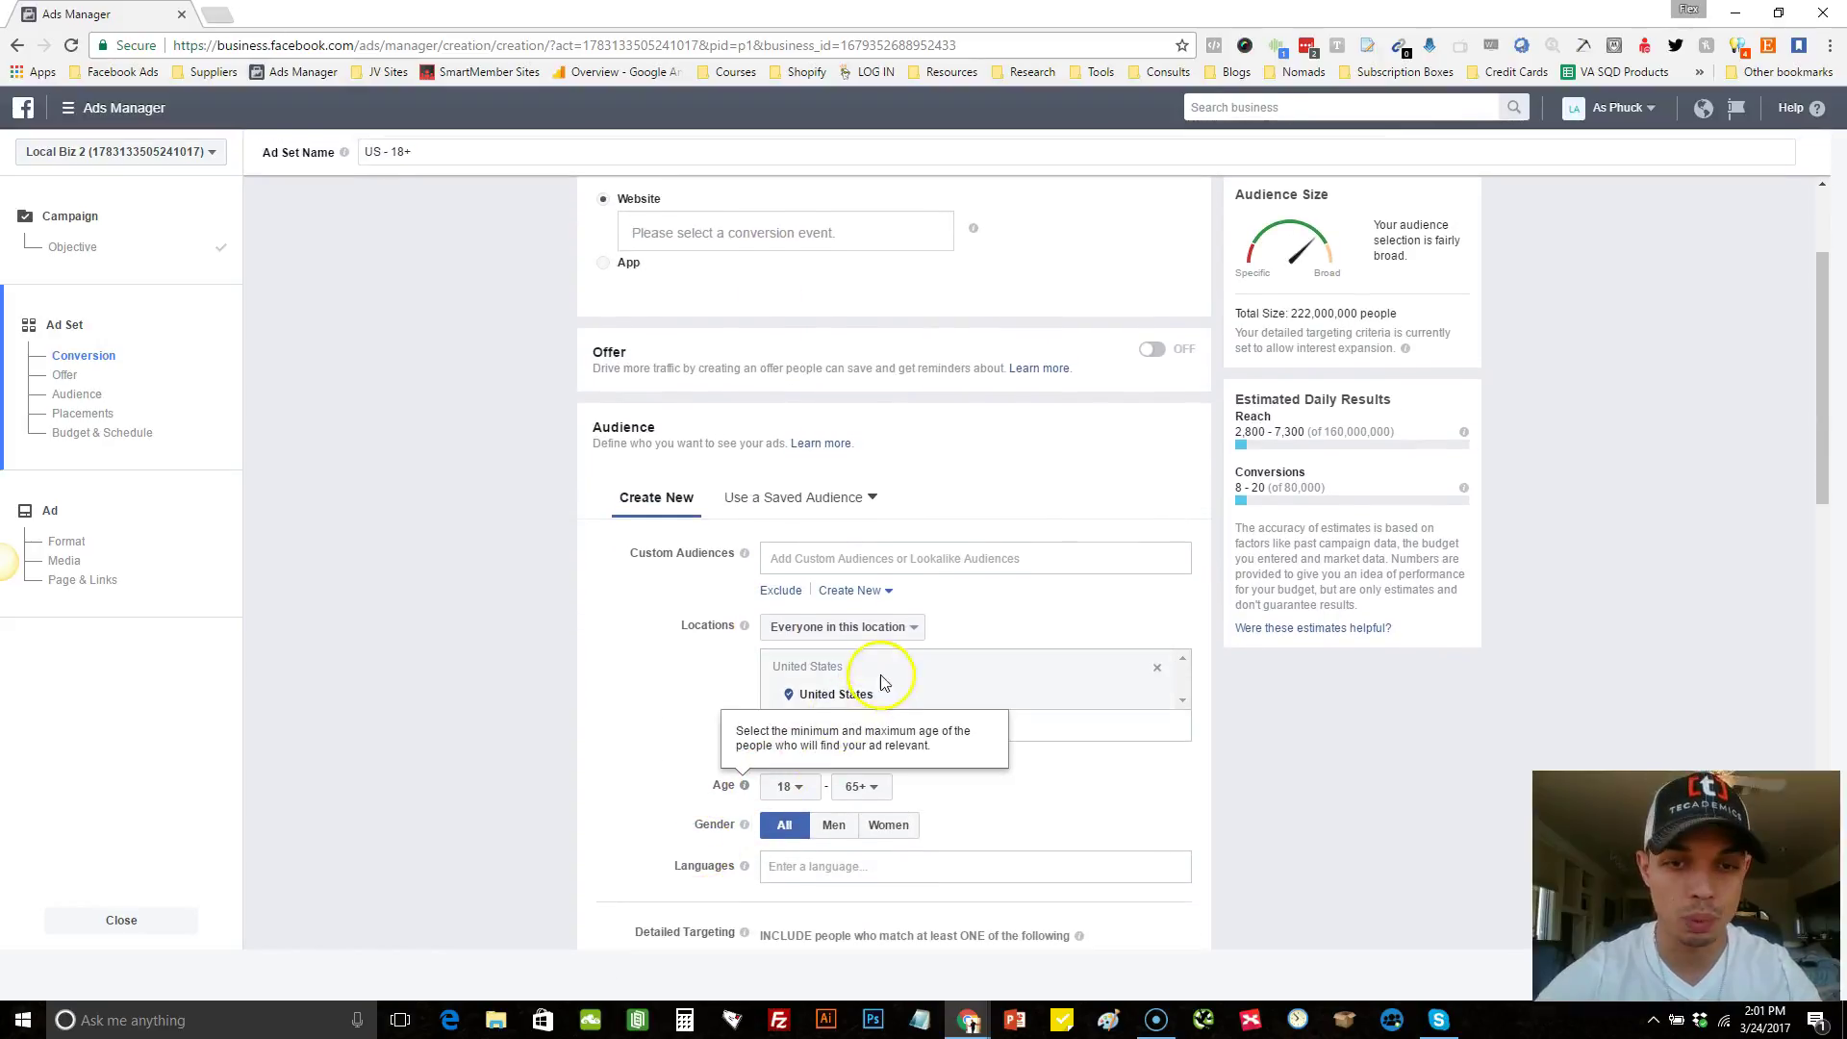
pyautogui.moveTo(747, 822)
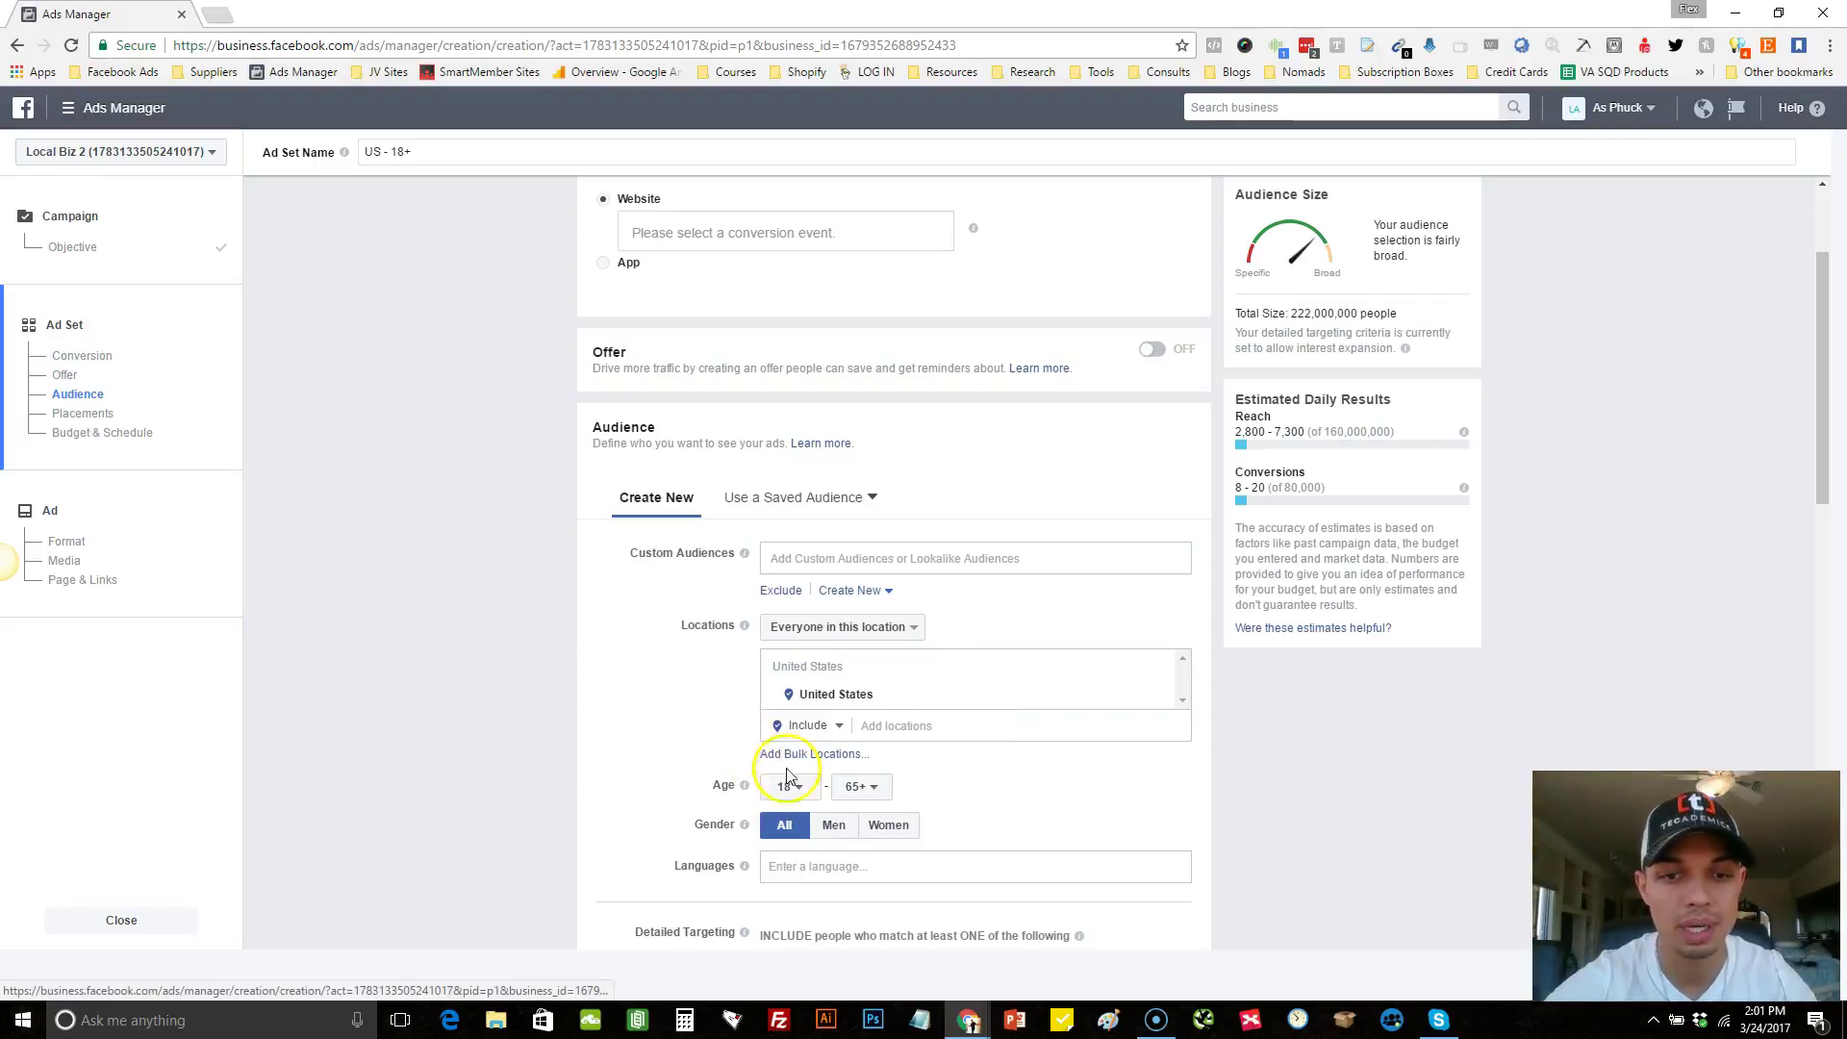
pyautogui.click(793, 788)
pyautogui.scroll(-3, 789, 538)
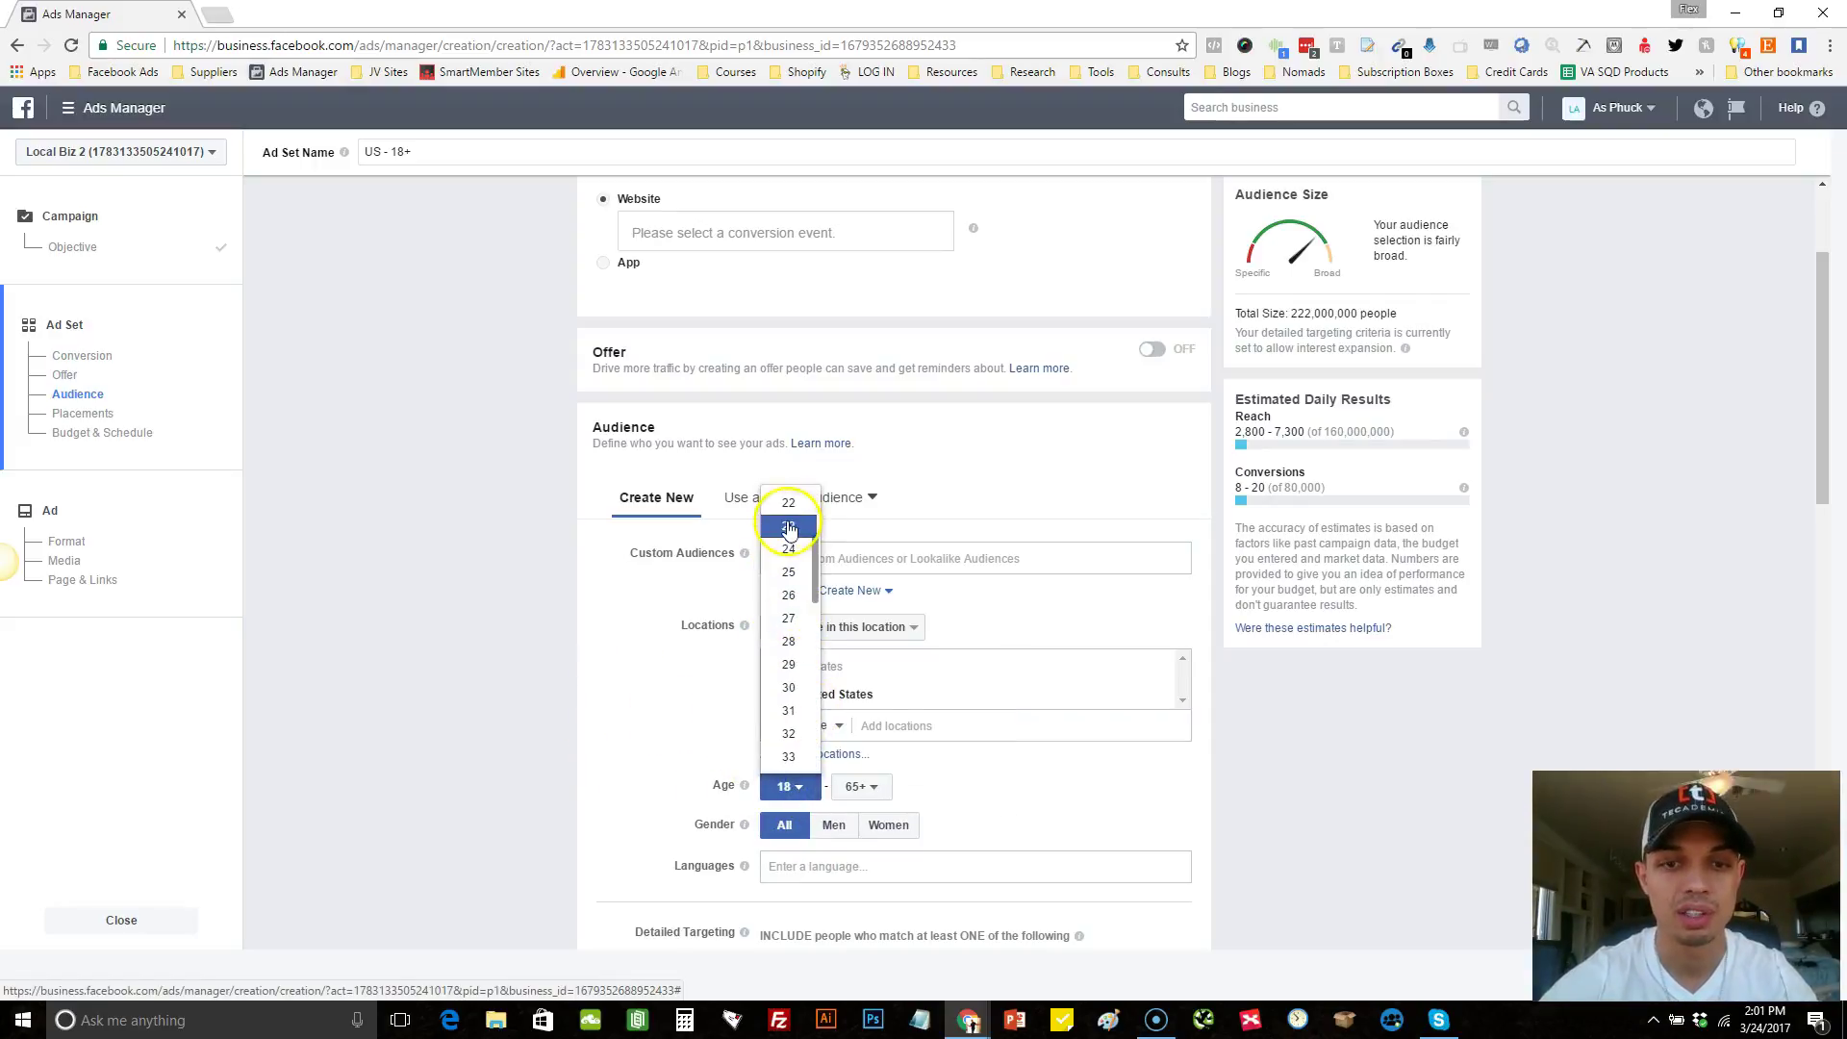
pyautogui.click(789, 572)
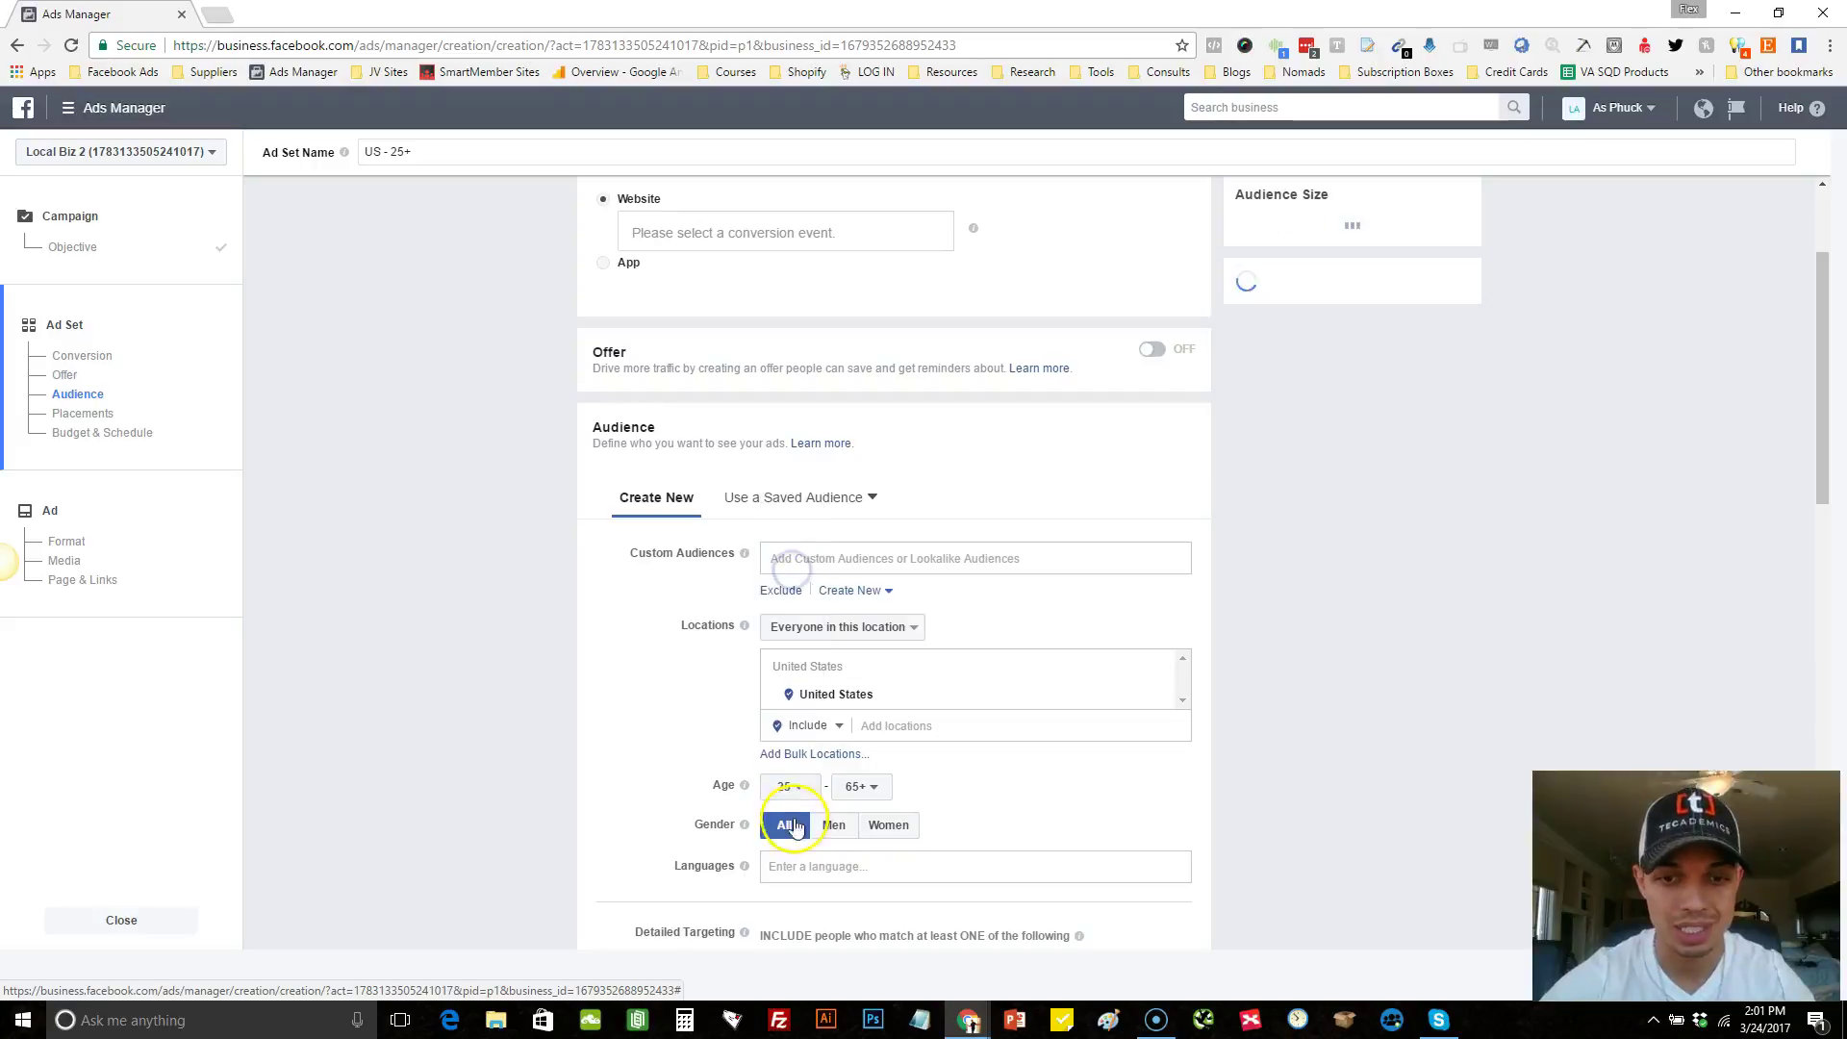
pyautogui.click(889, 824)
# Add English (All) as the language and Wine as a detailed targeting interest
pyautogui.click(848, 866)
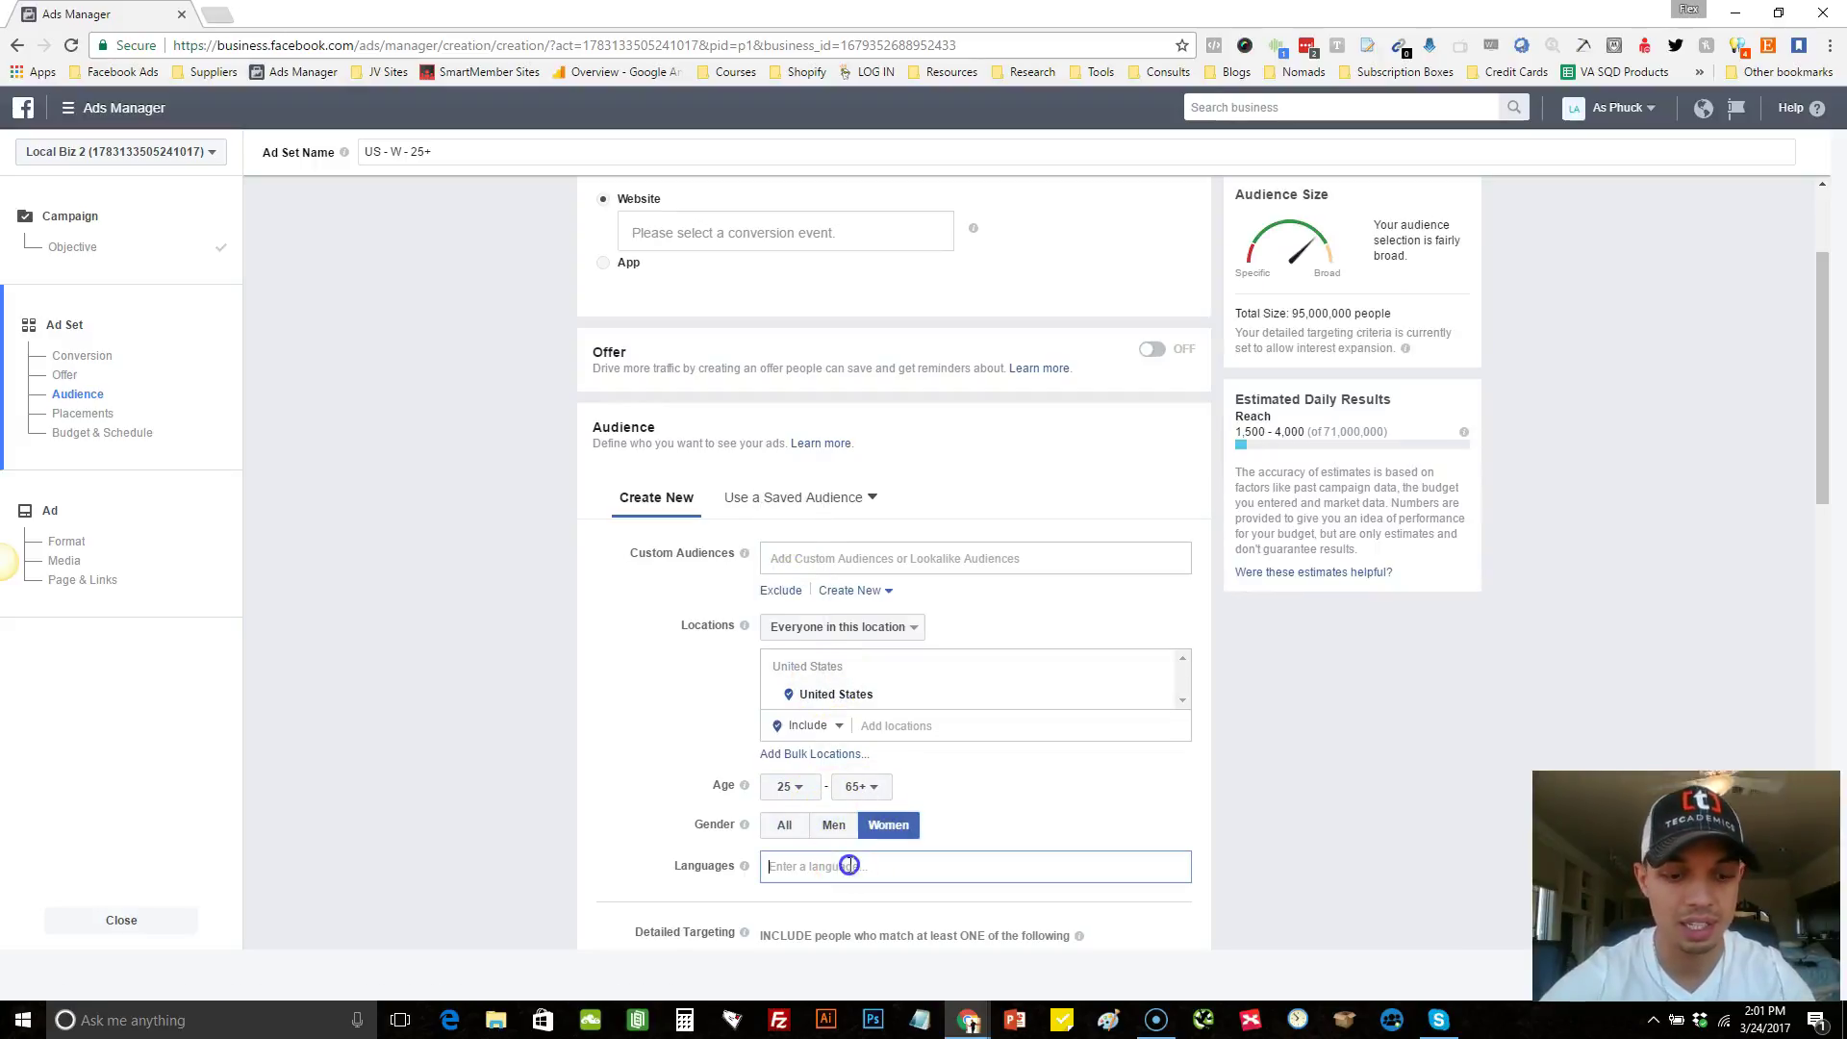
pyautogui.write('en')
pyautogui.click(847, 895)
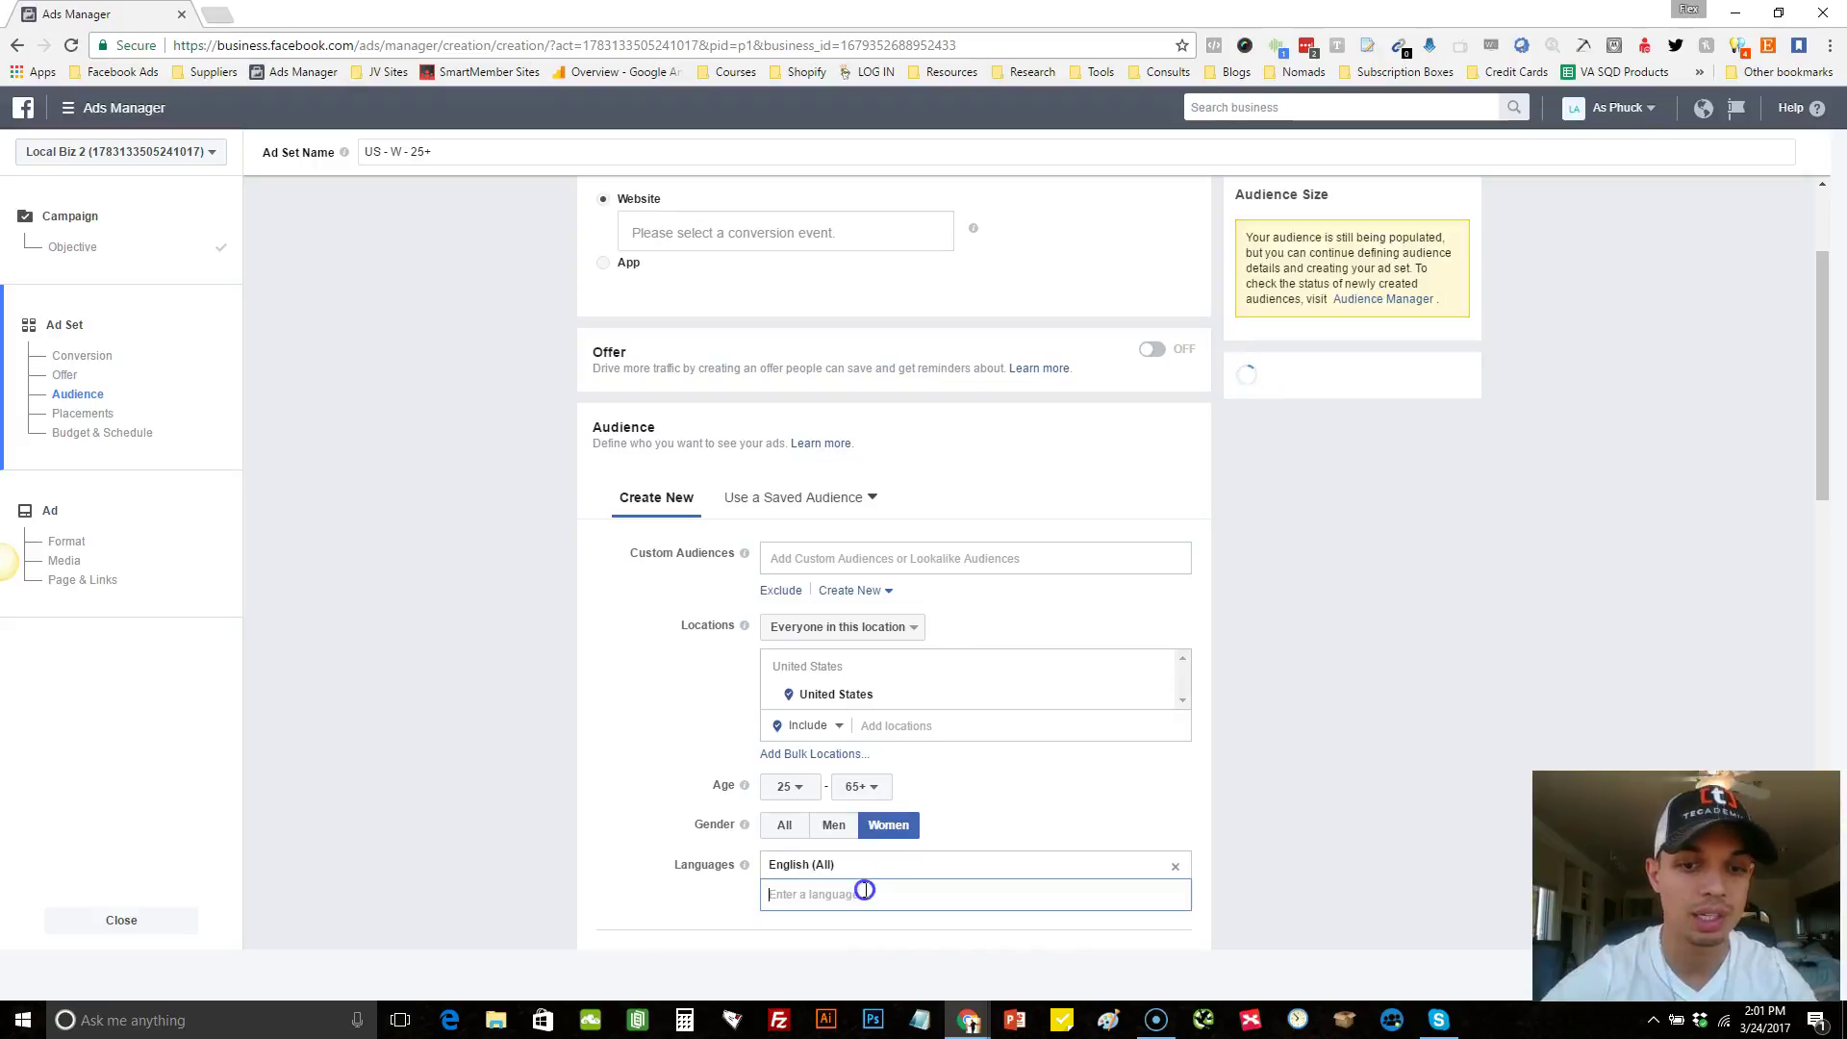
pyautogui.scroll(-1, 528, 712)
pyautogui.scroll(-3, 527, 713)
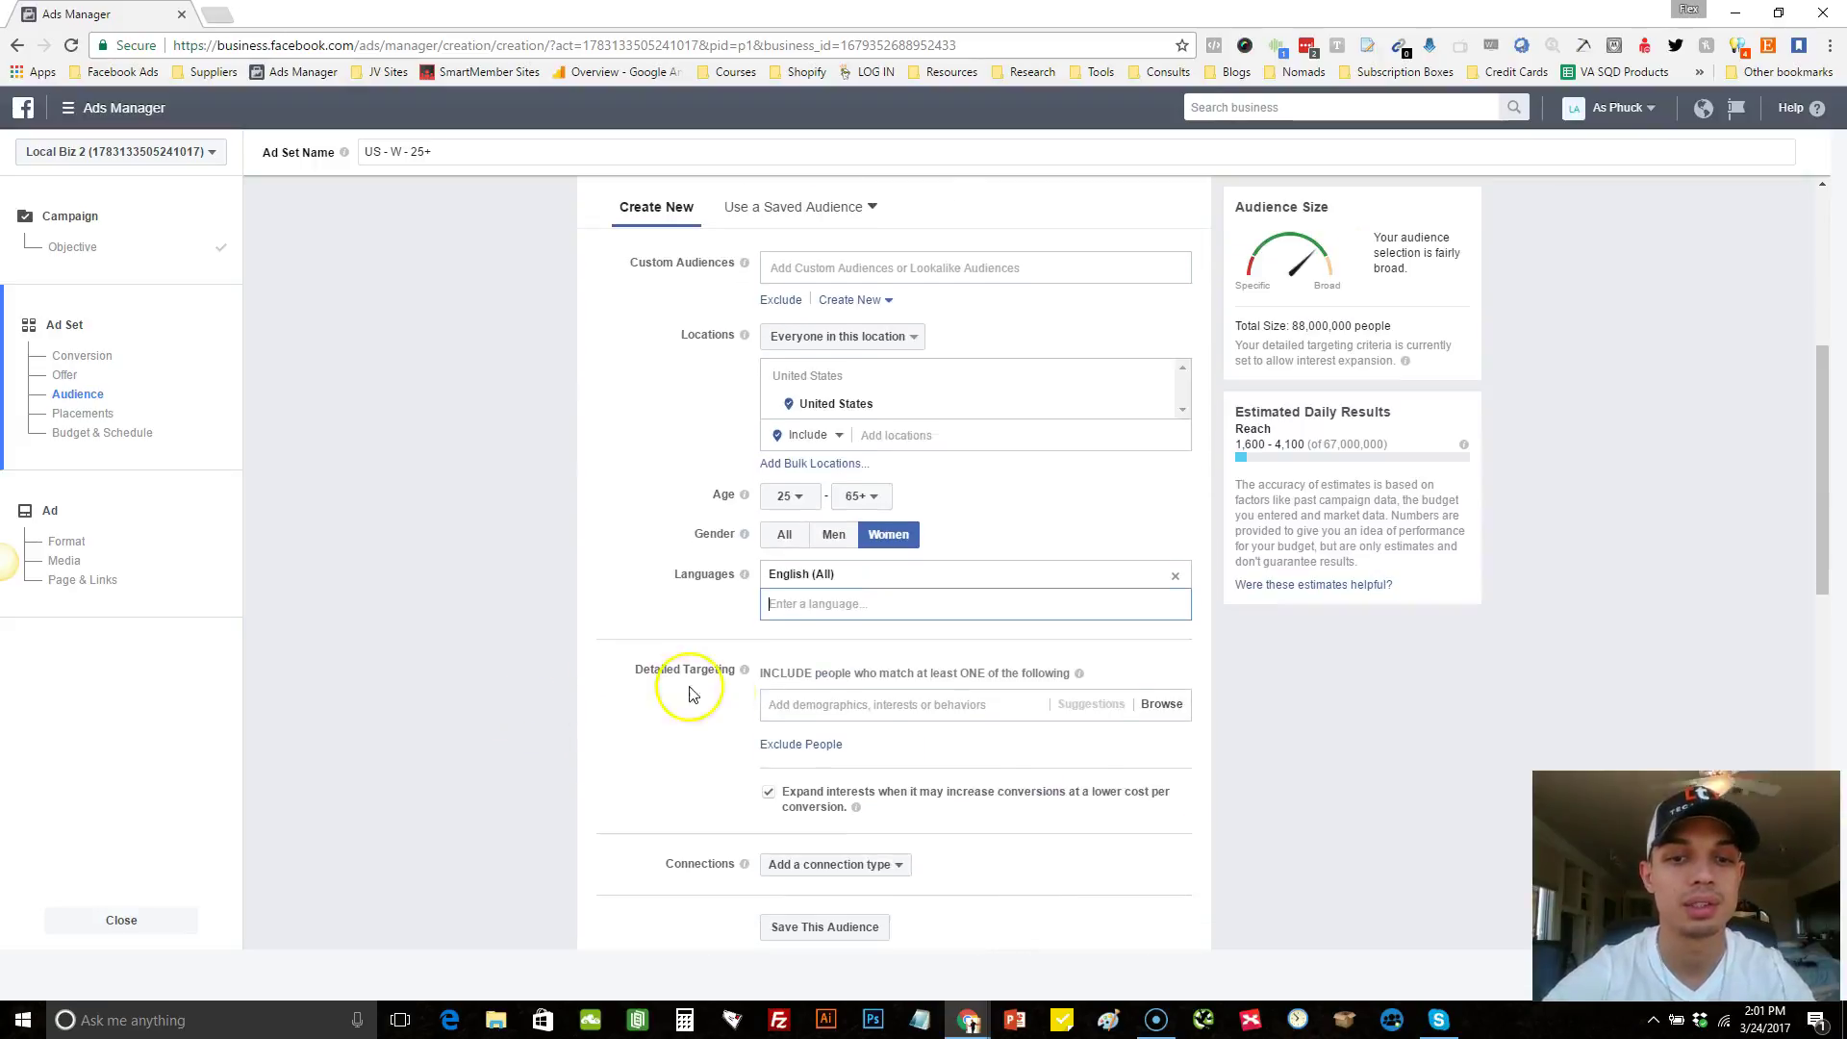
pyautogui.click(818, 705)
pyautogui.write('wine')
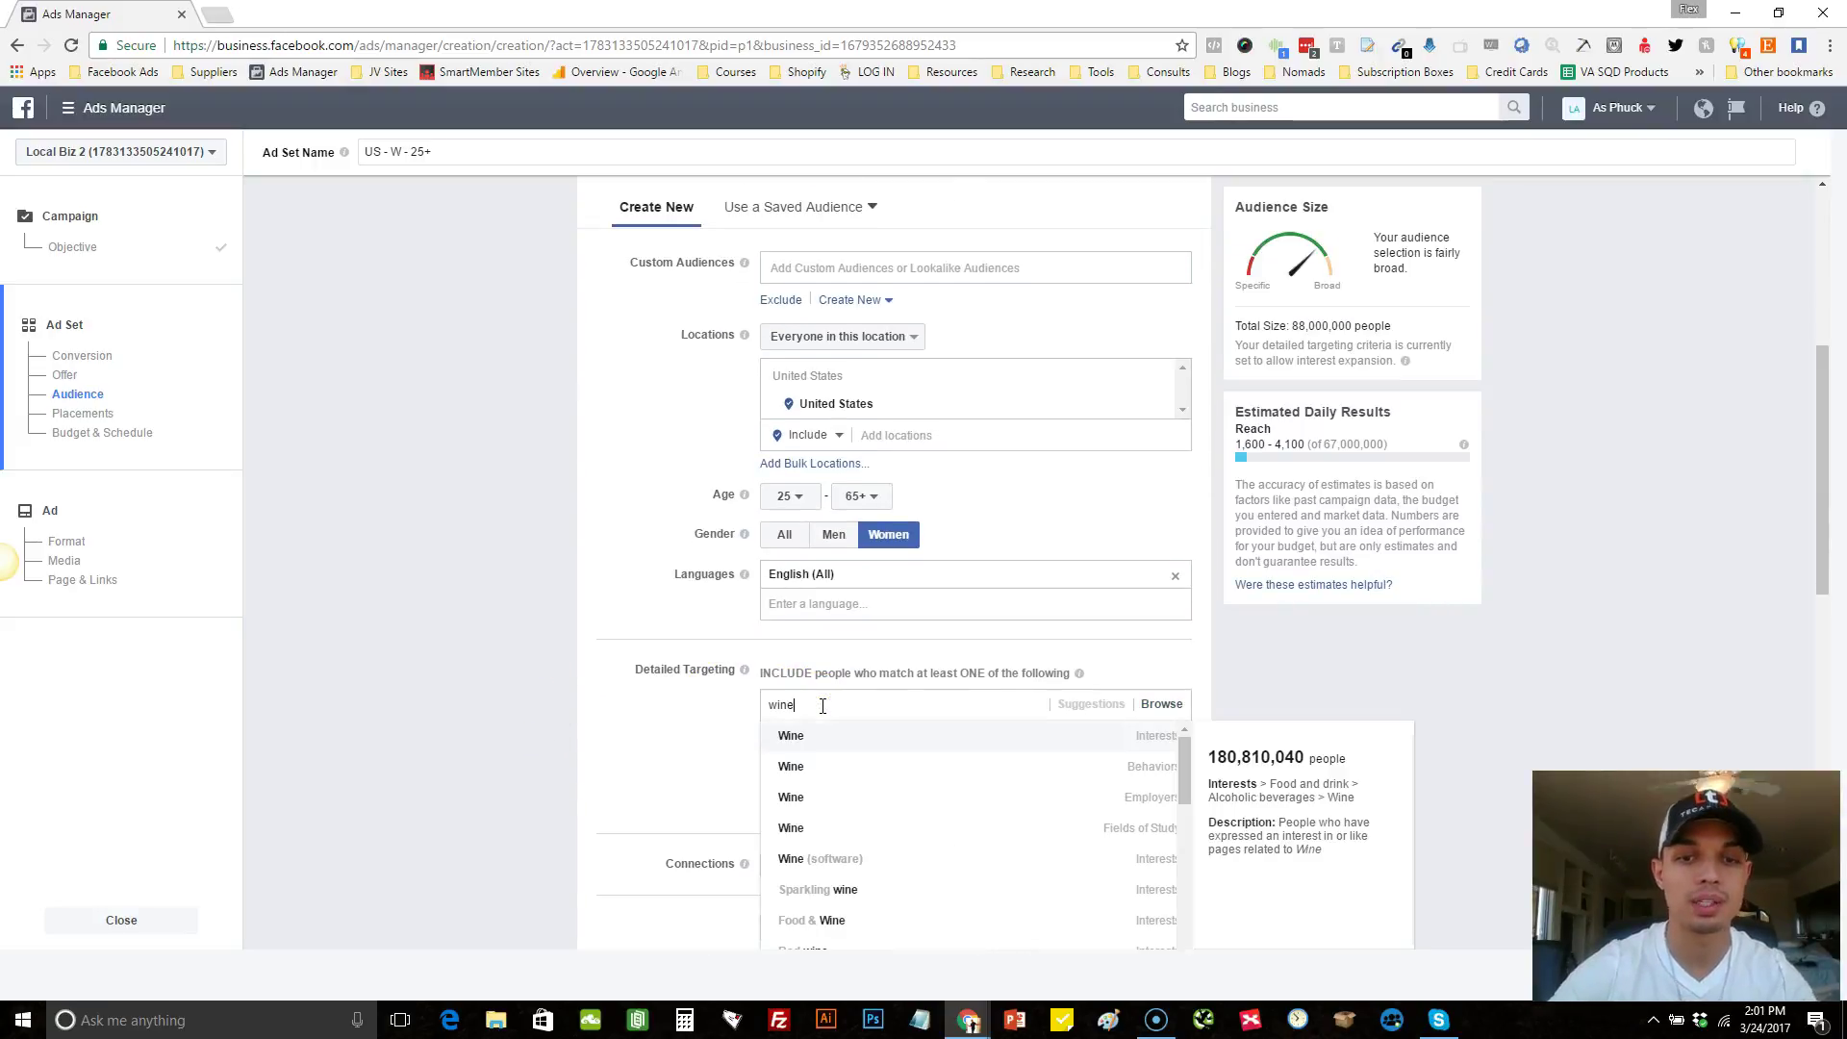
pyautogui.click(825, 735)
pyautogui.click(487, 581)
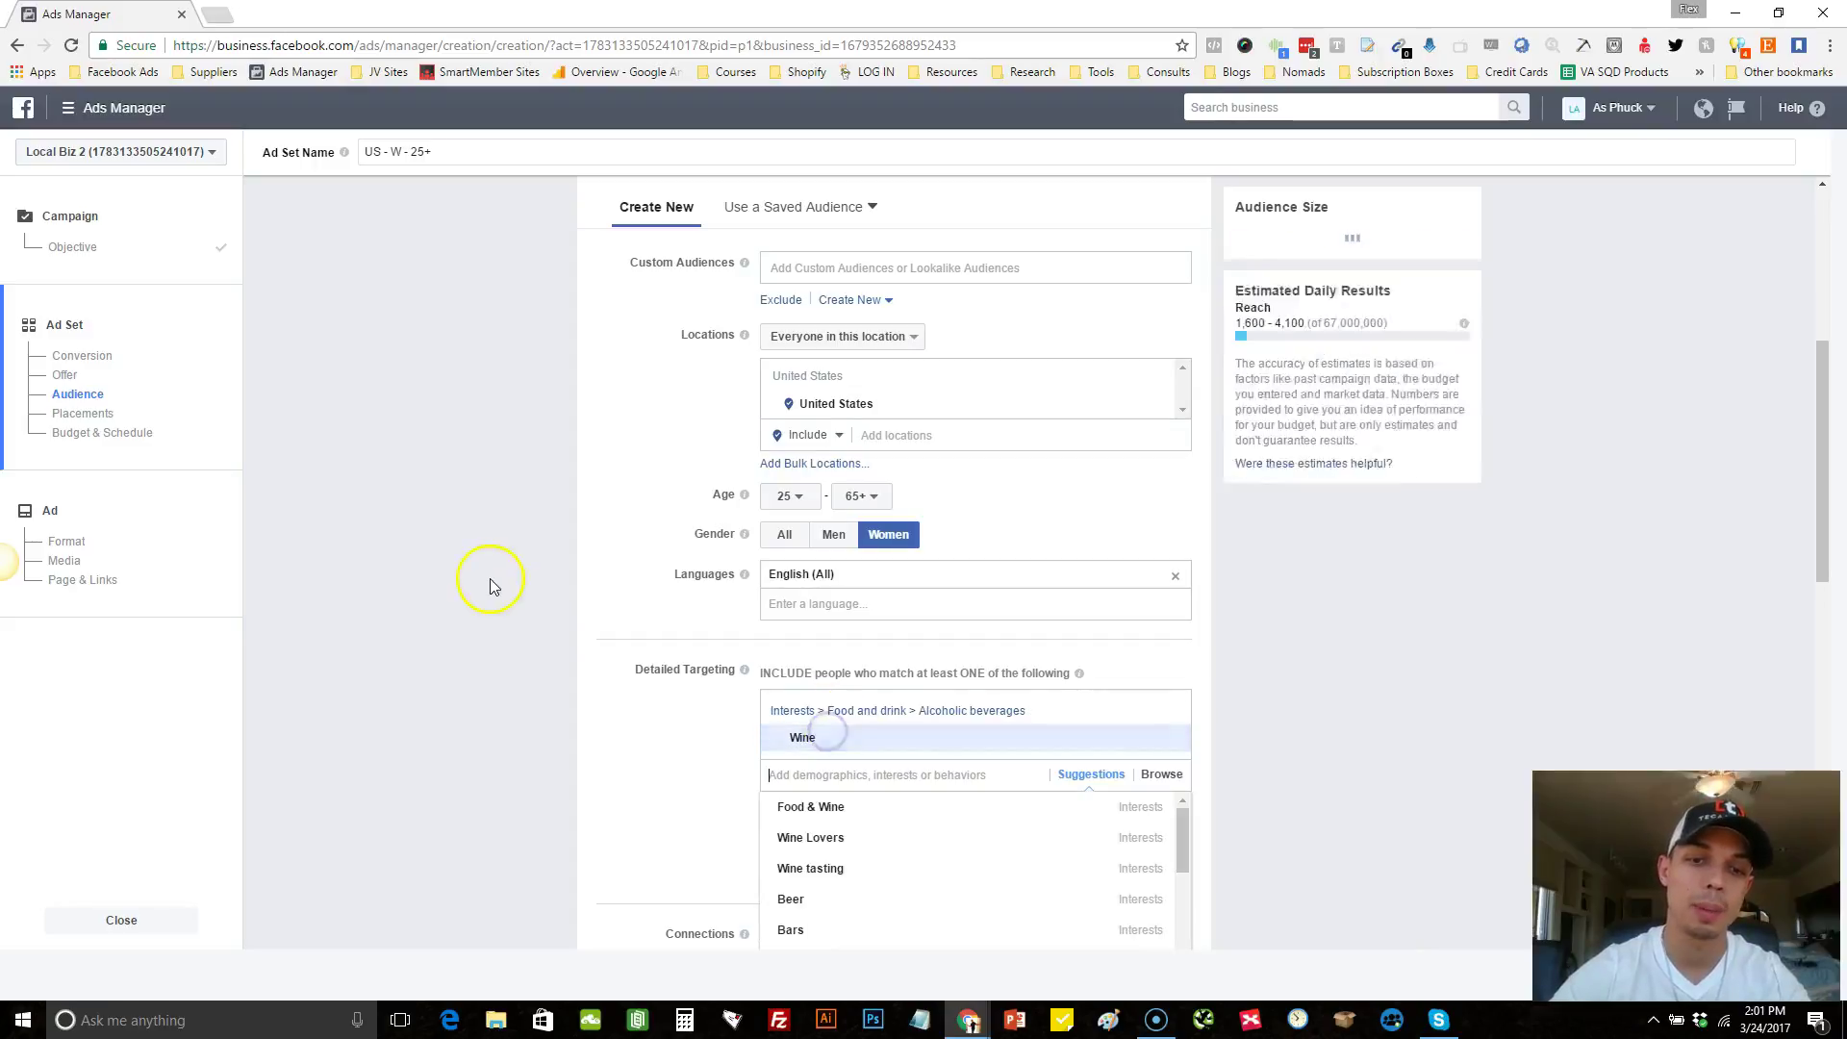
pyautogui.scroll(4, 488, 581)
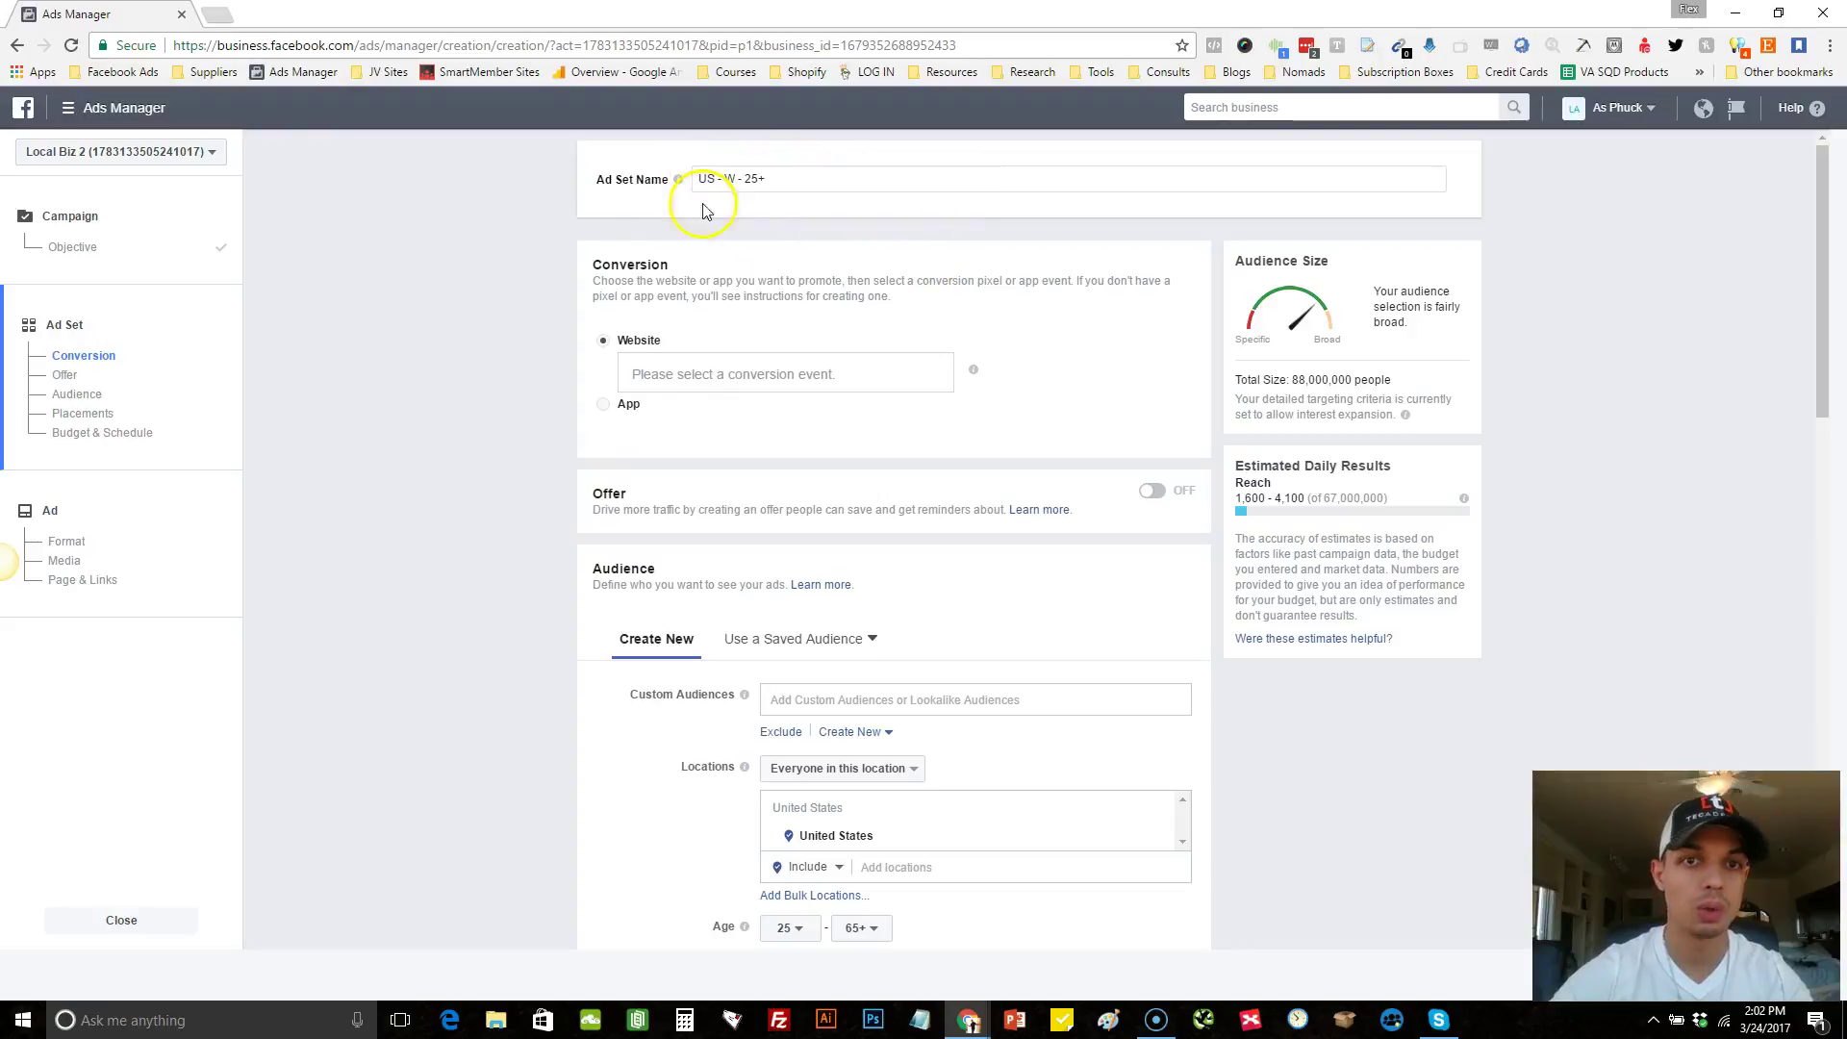
# Rename the ad set to '2565W - Wine - WCATC1'
pyautogui.moveTo(784, 177); pyautogui.dragTo(458, 221)
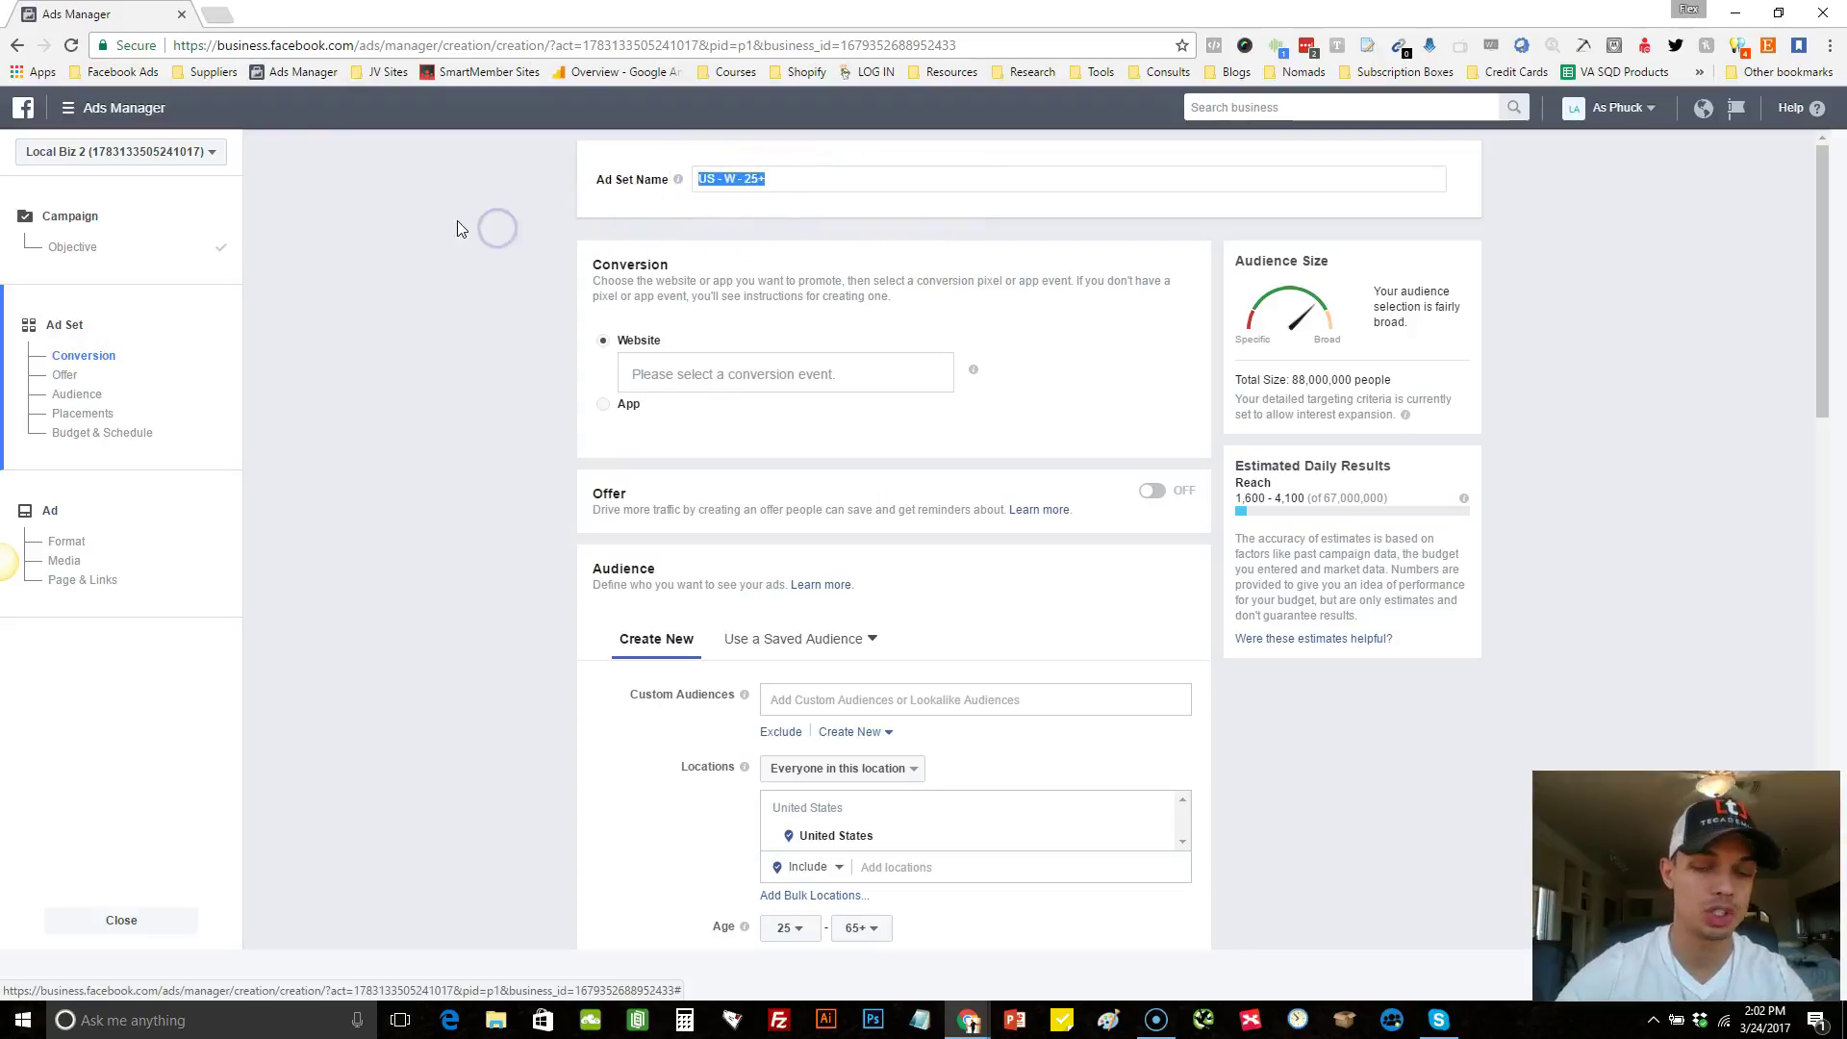
pyautogui.press('BackSpace')
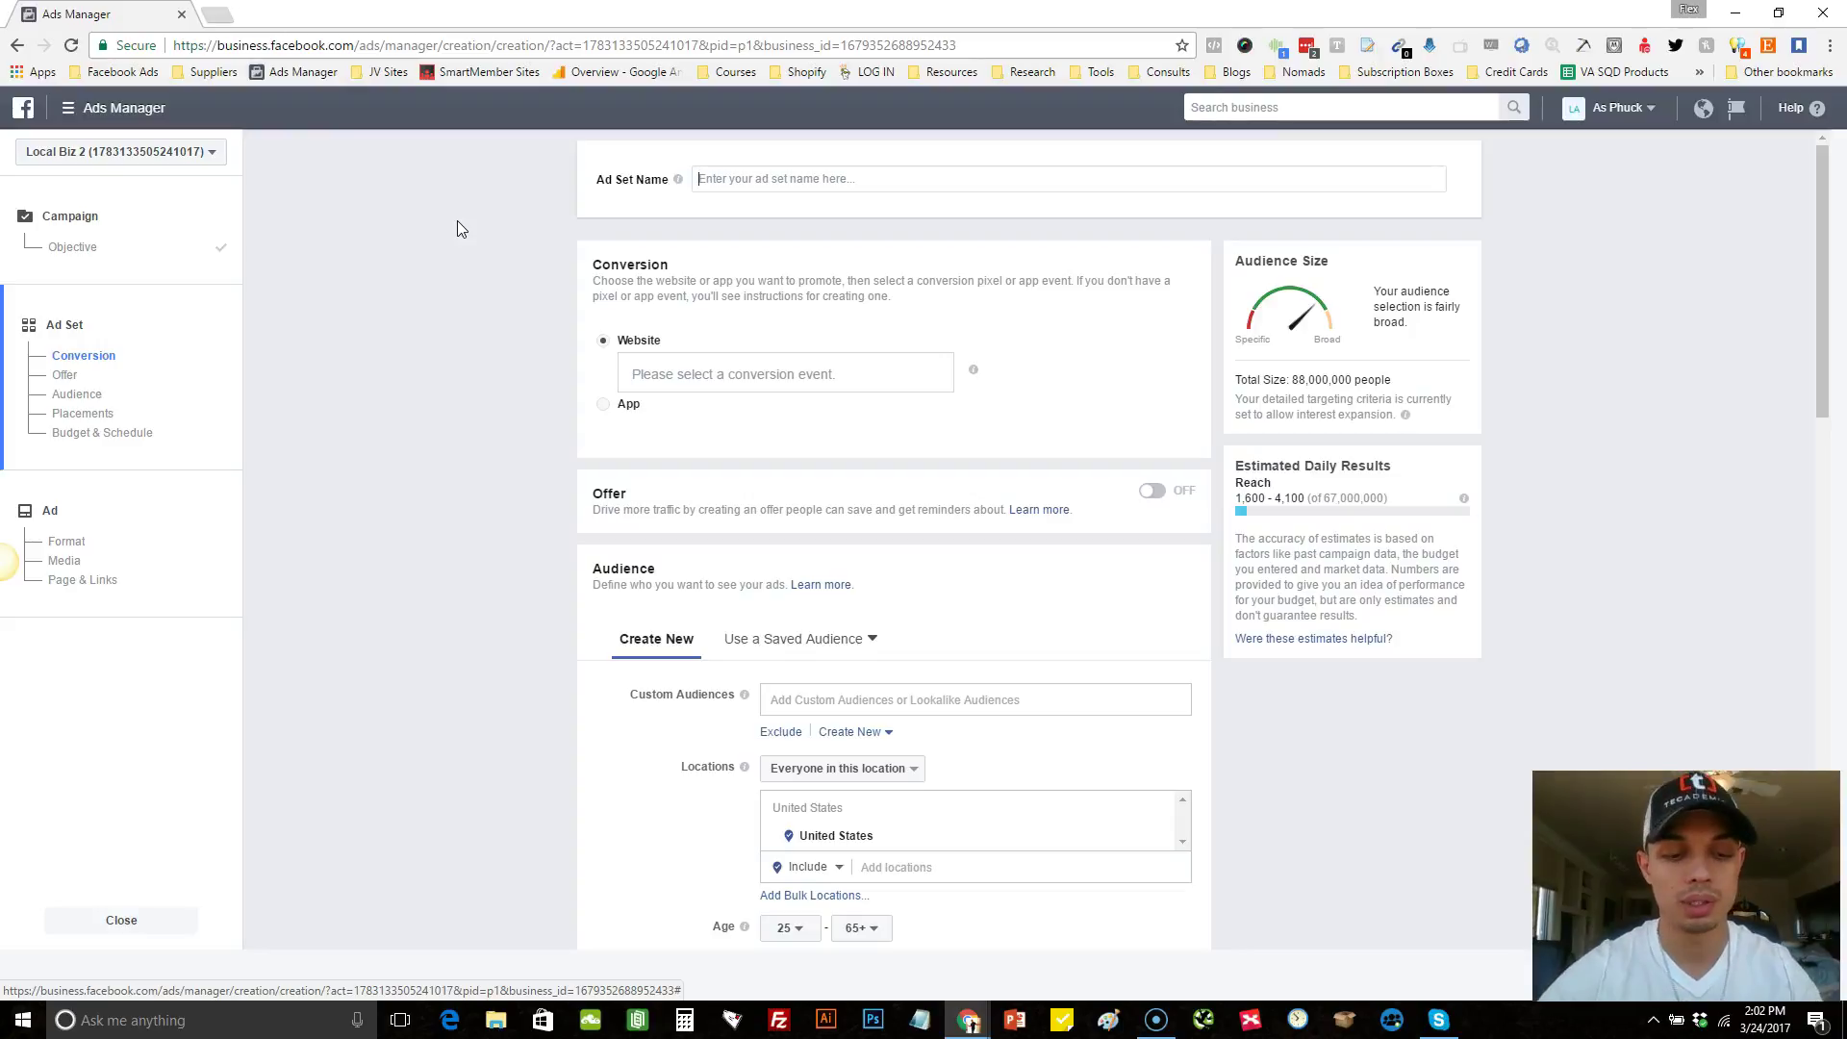
pyautogui.write('2565')
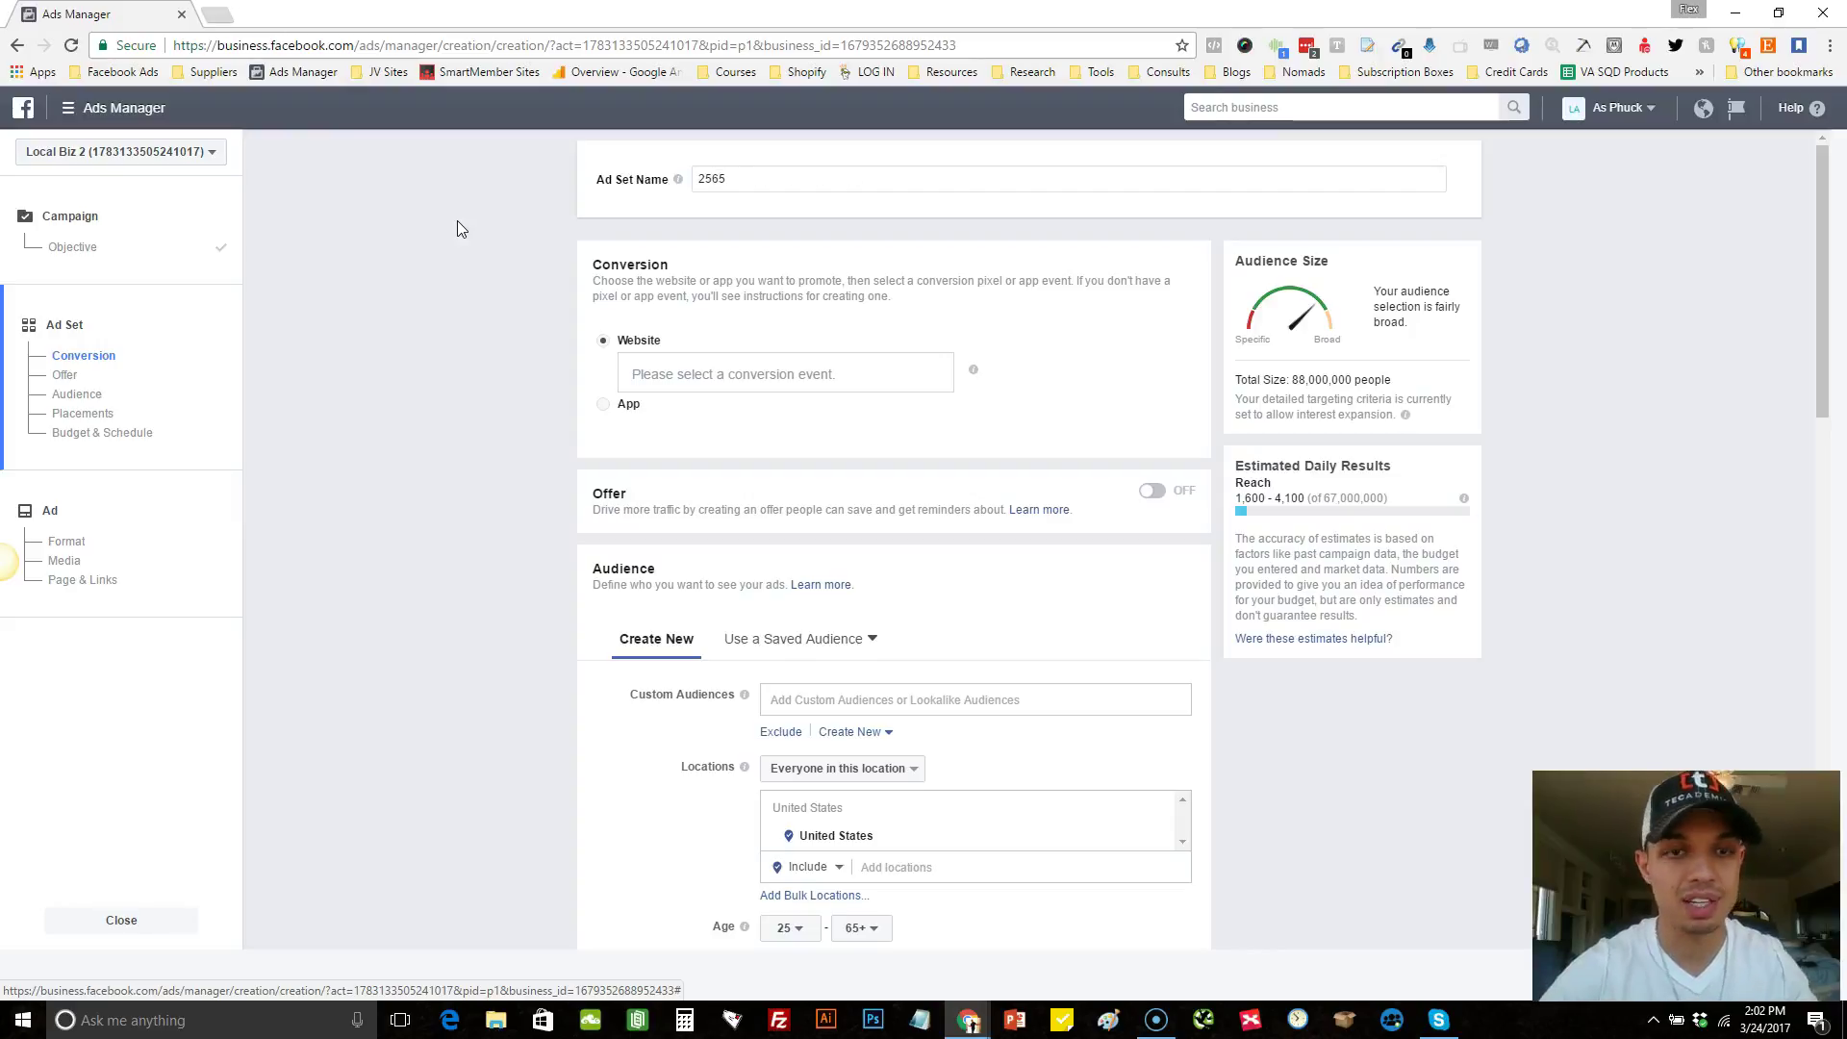
pyautogui.write('W')
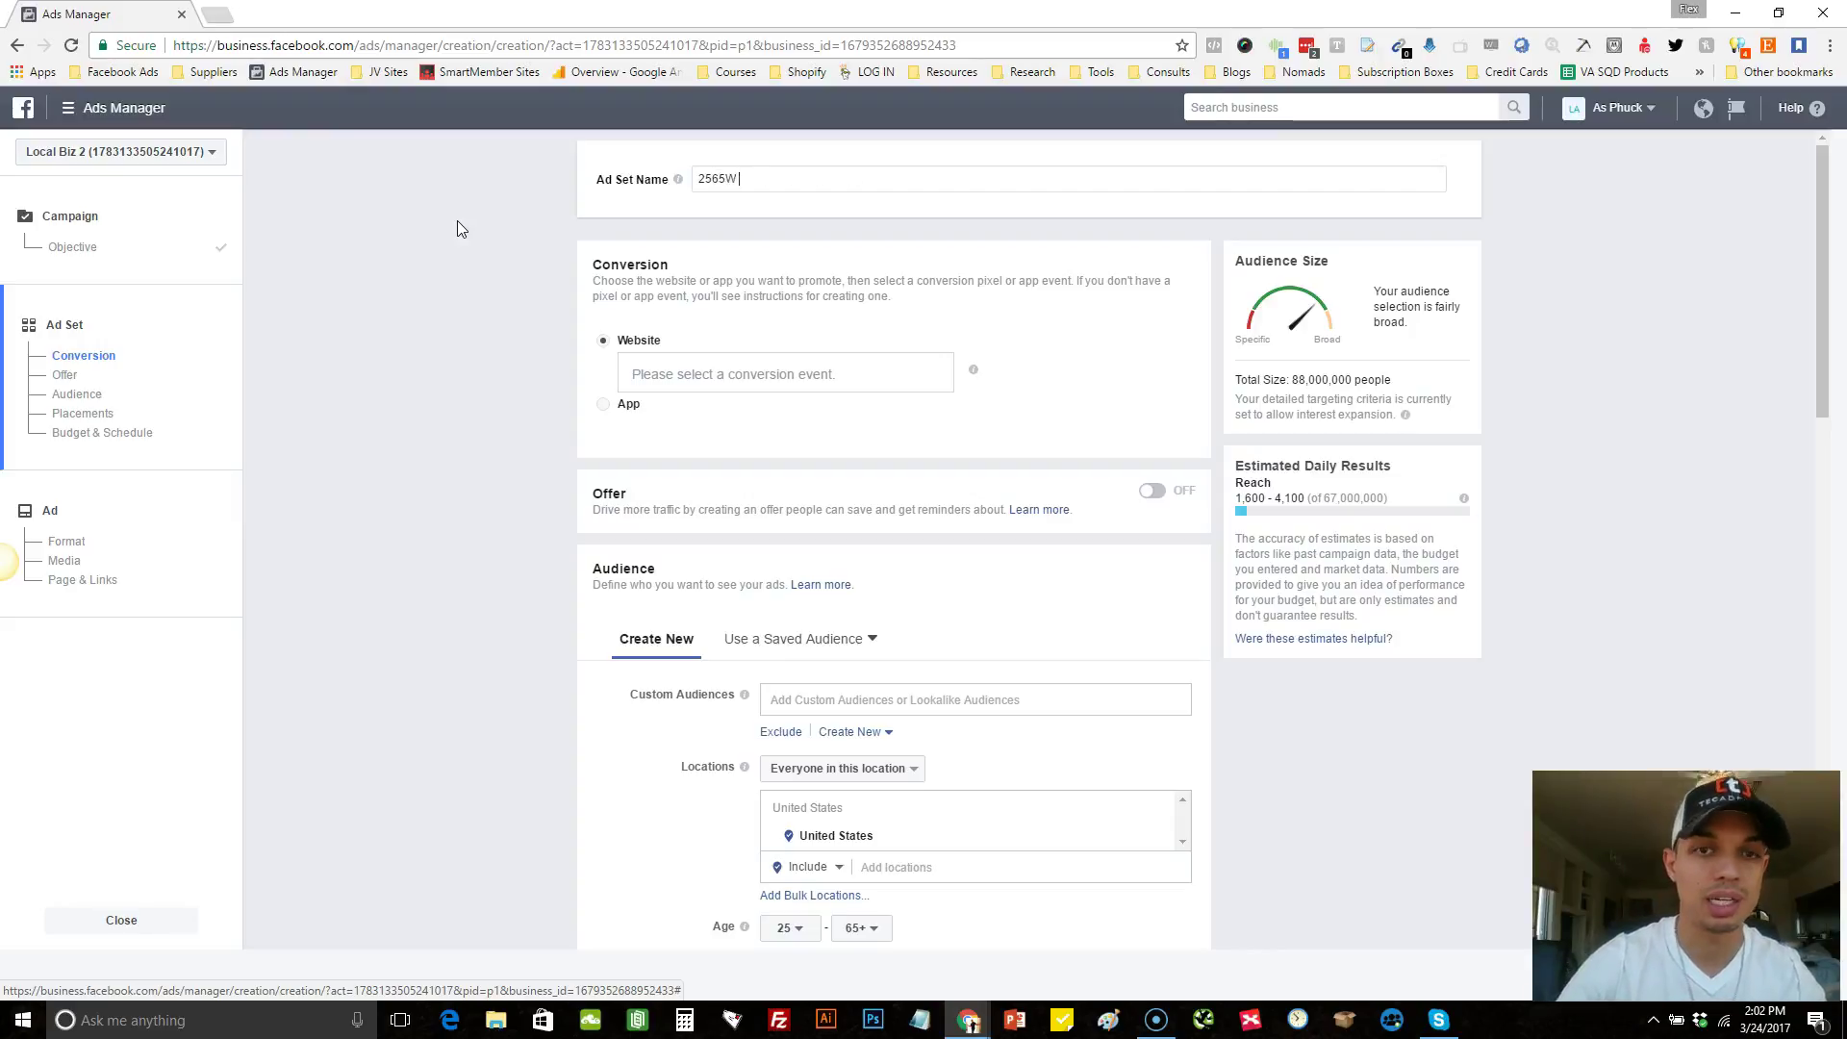
pyautogui.write(' -')
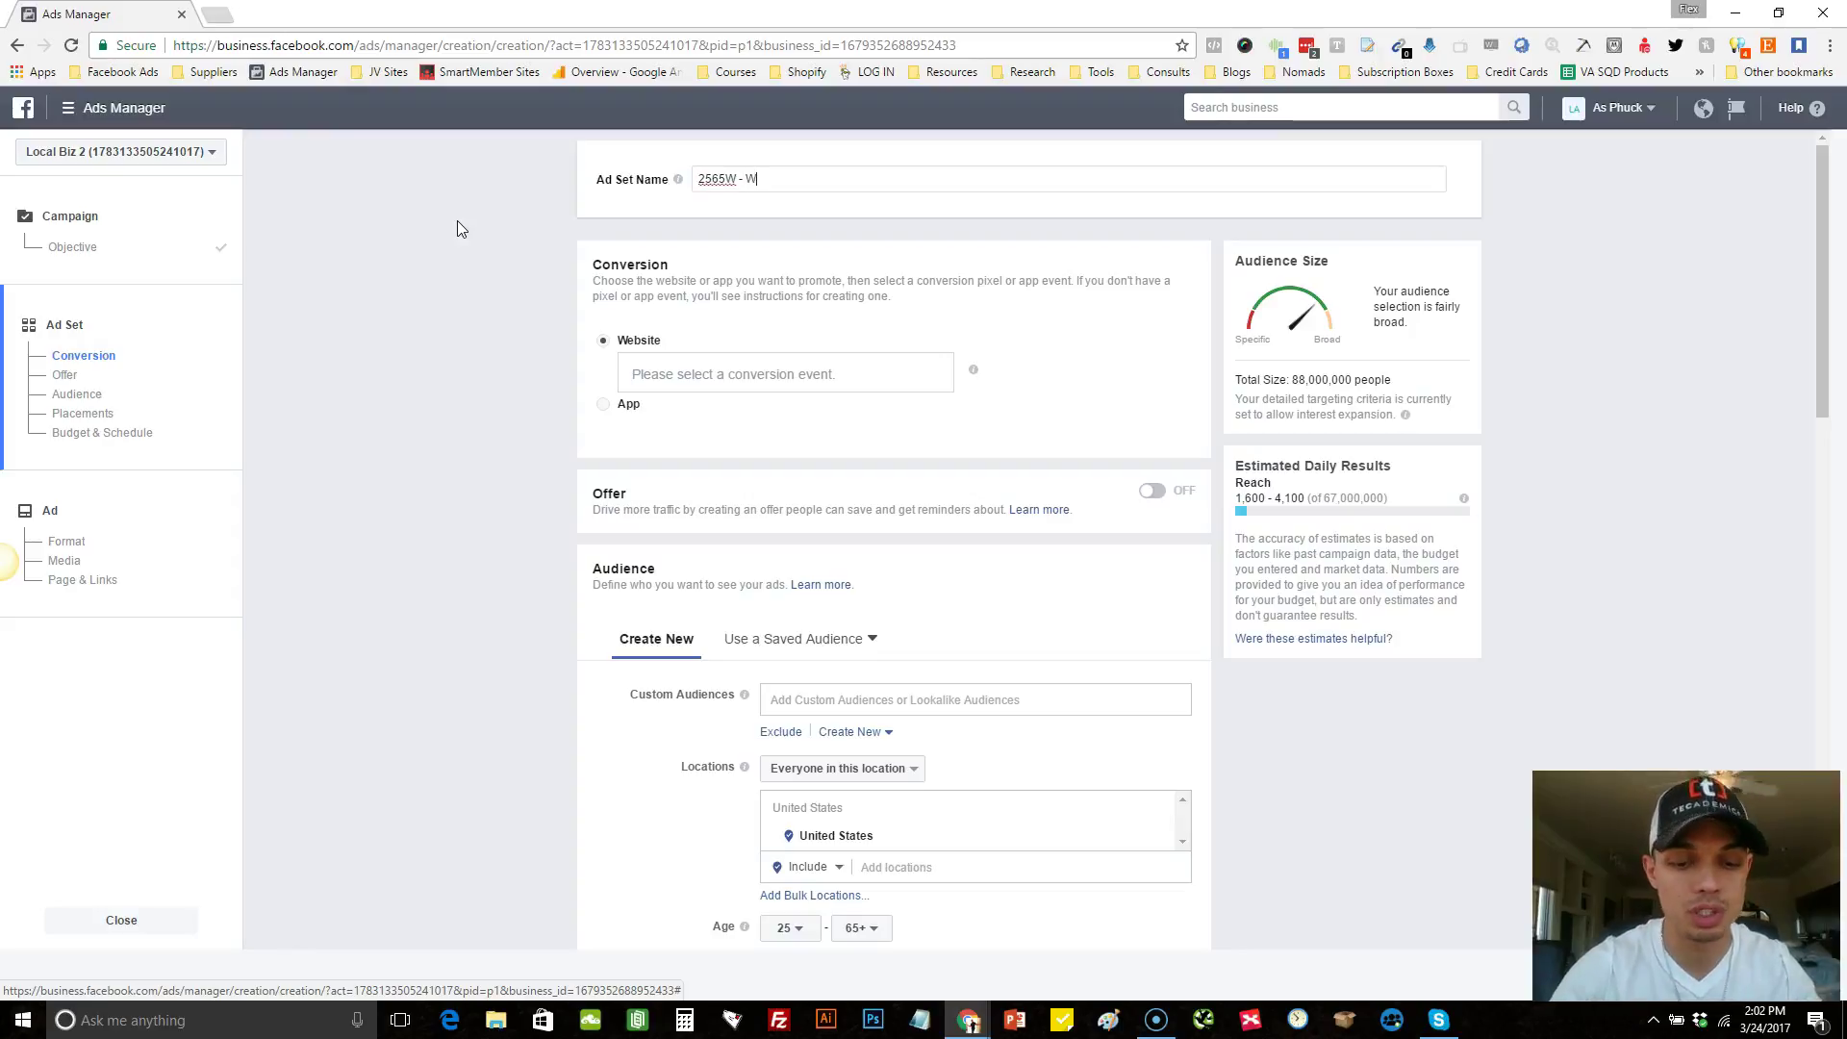
pyautogui.write(' Wine -')
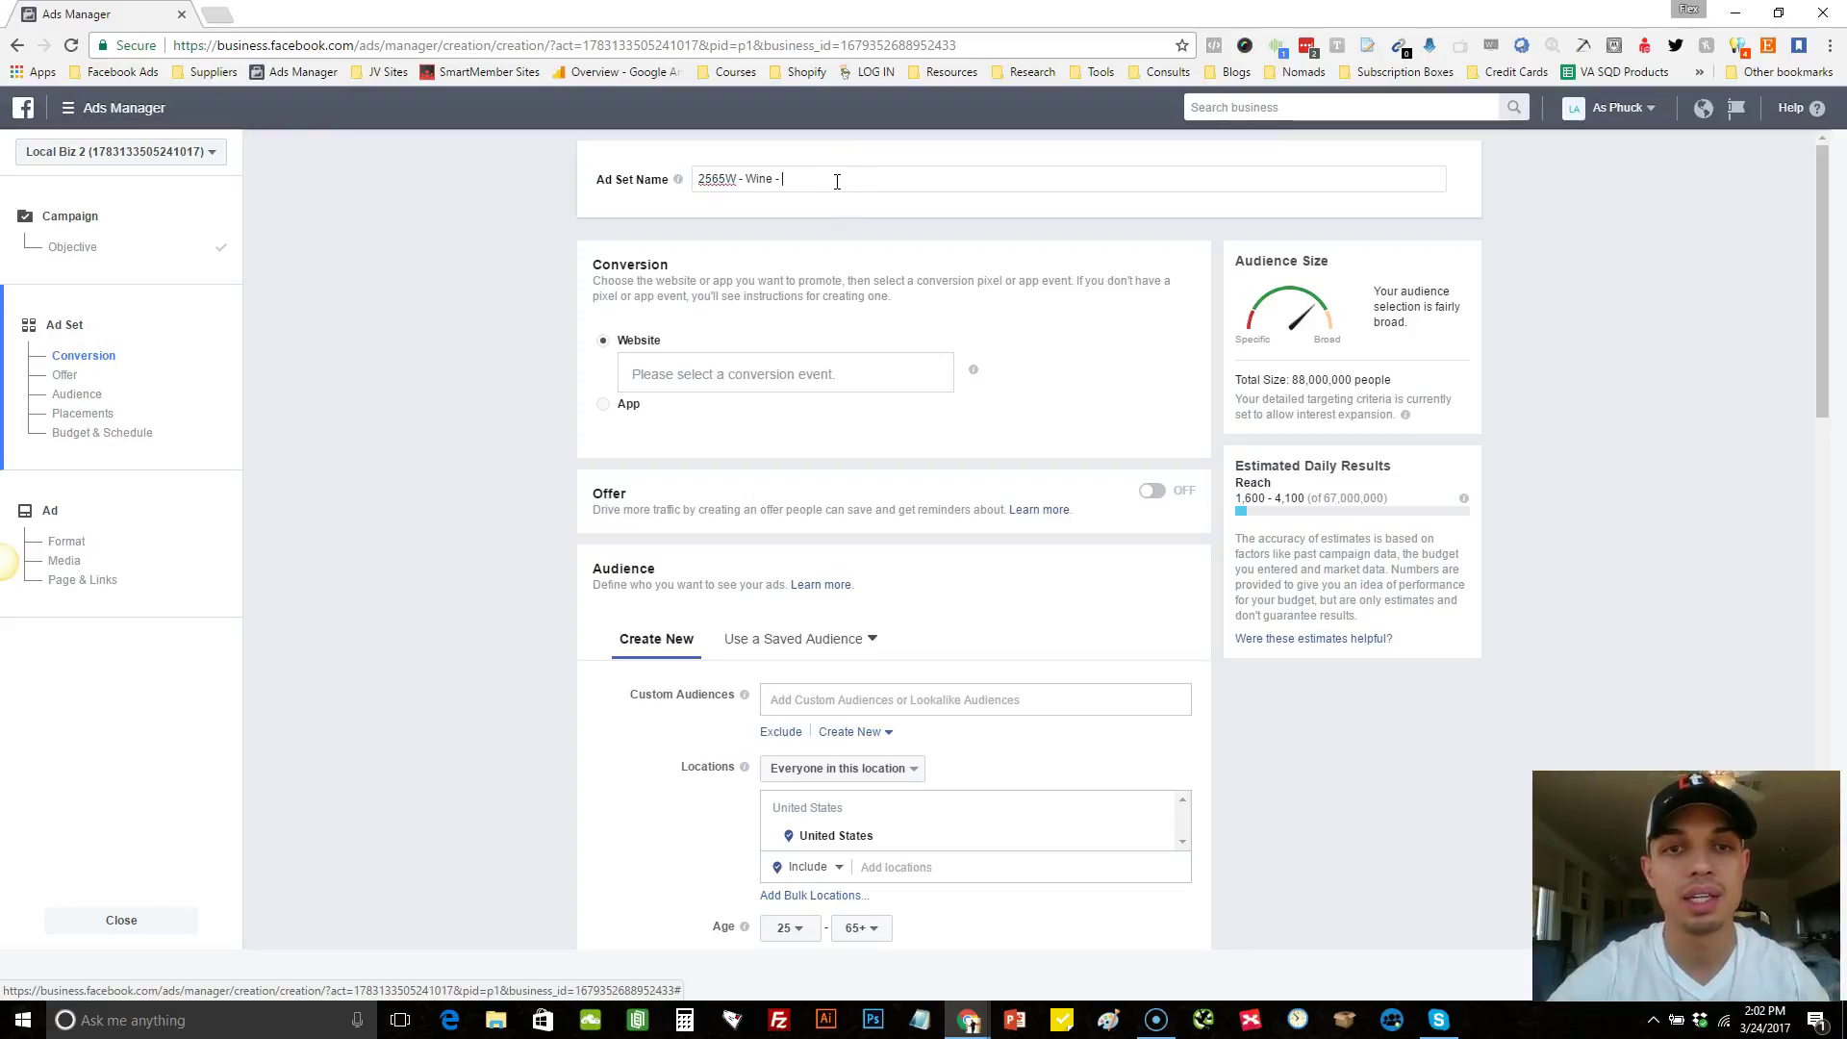
pyautogui.click(860, 183)
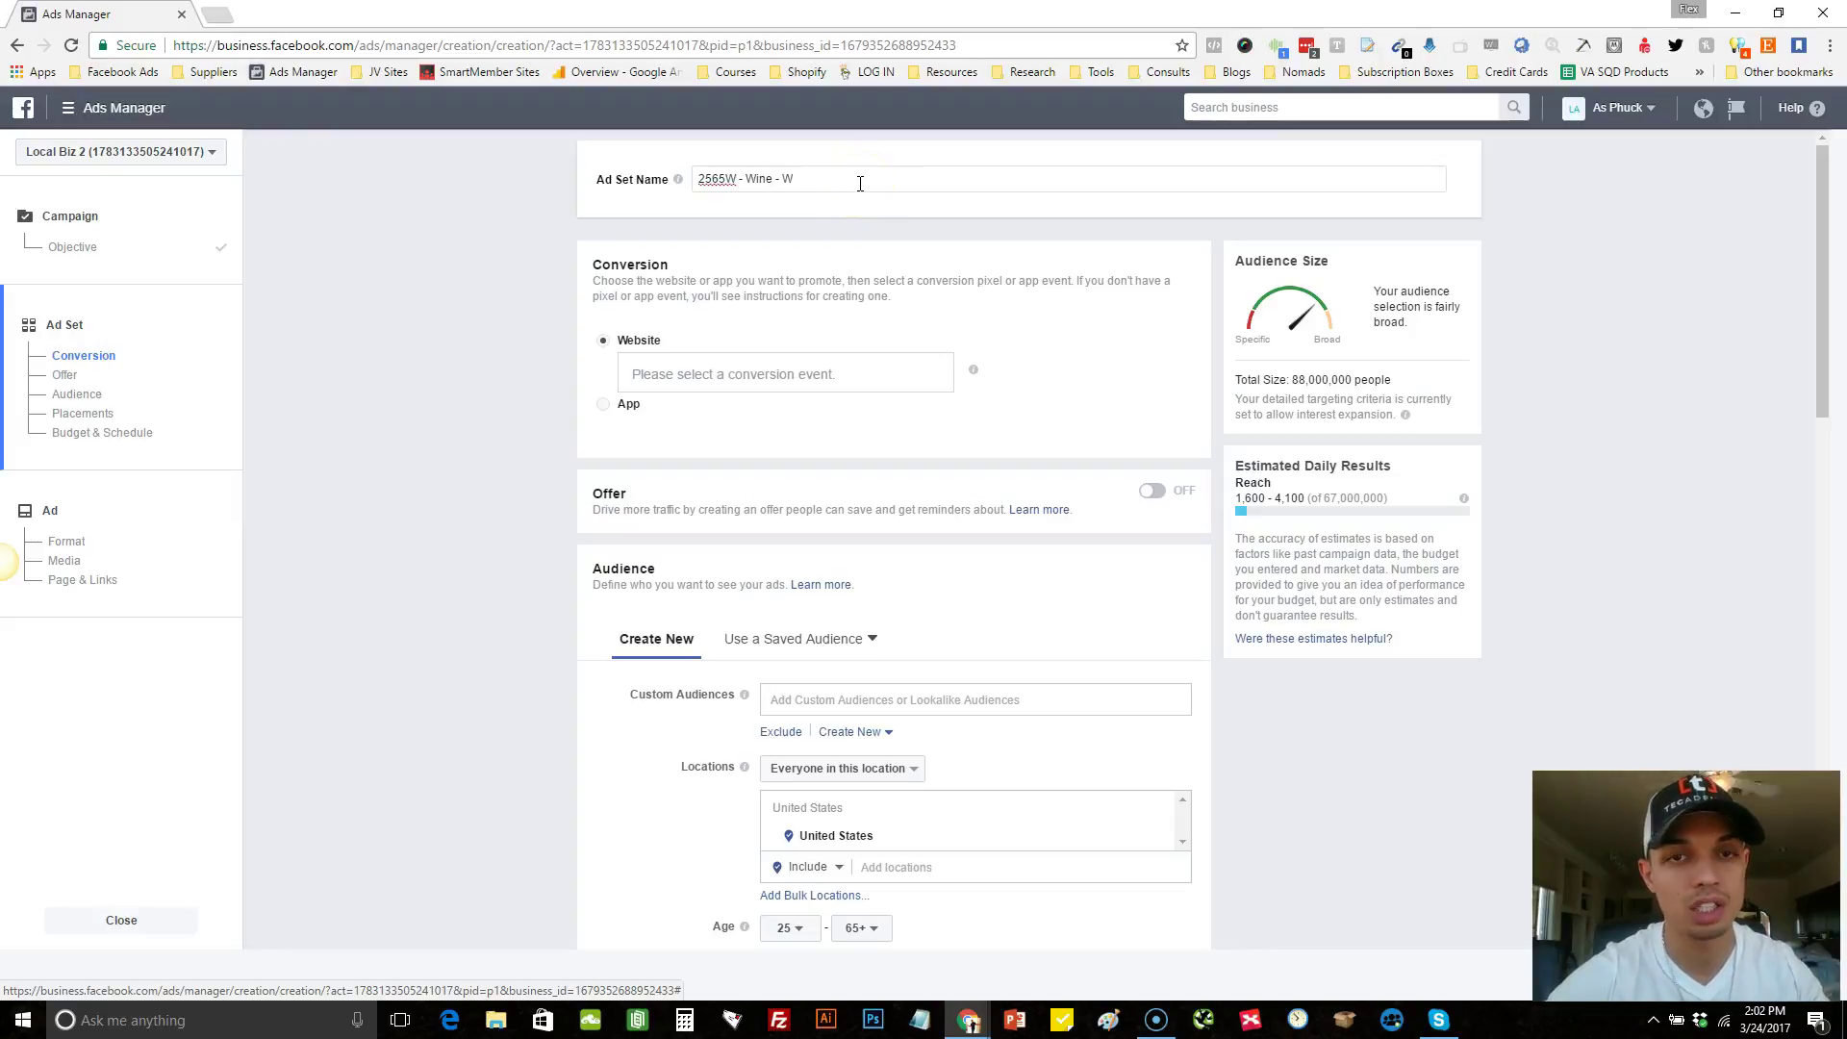
pyautogui.write('CATC1')
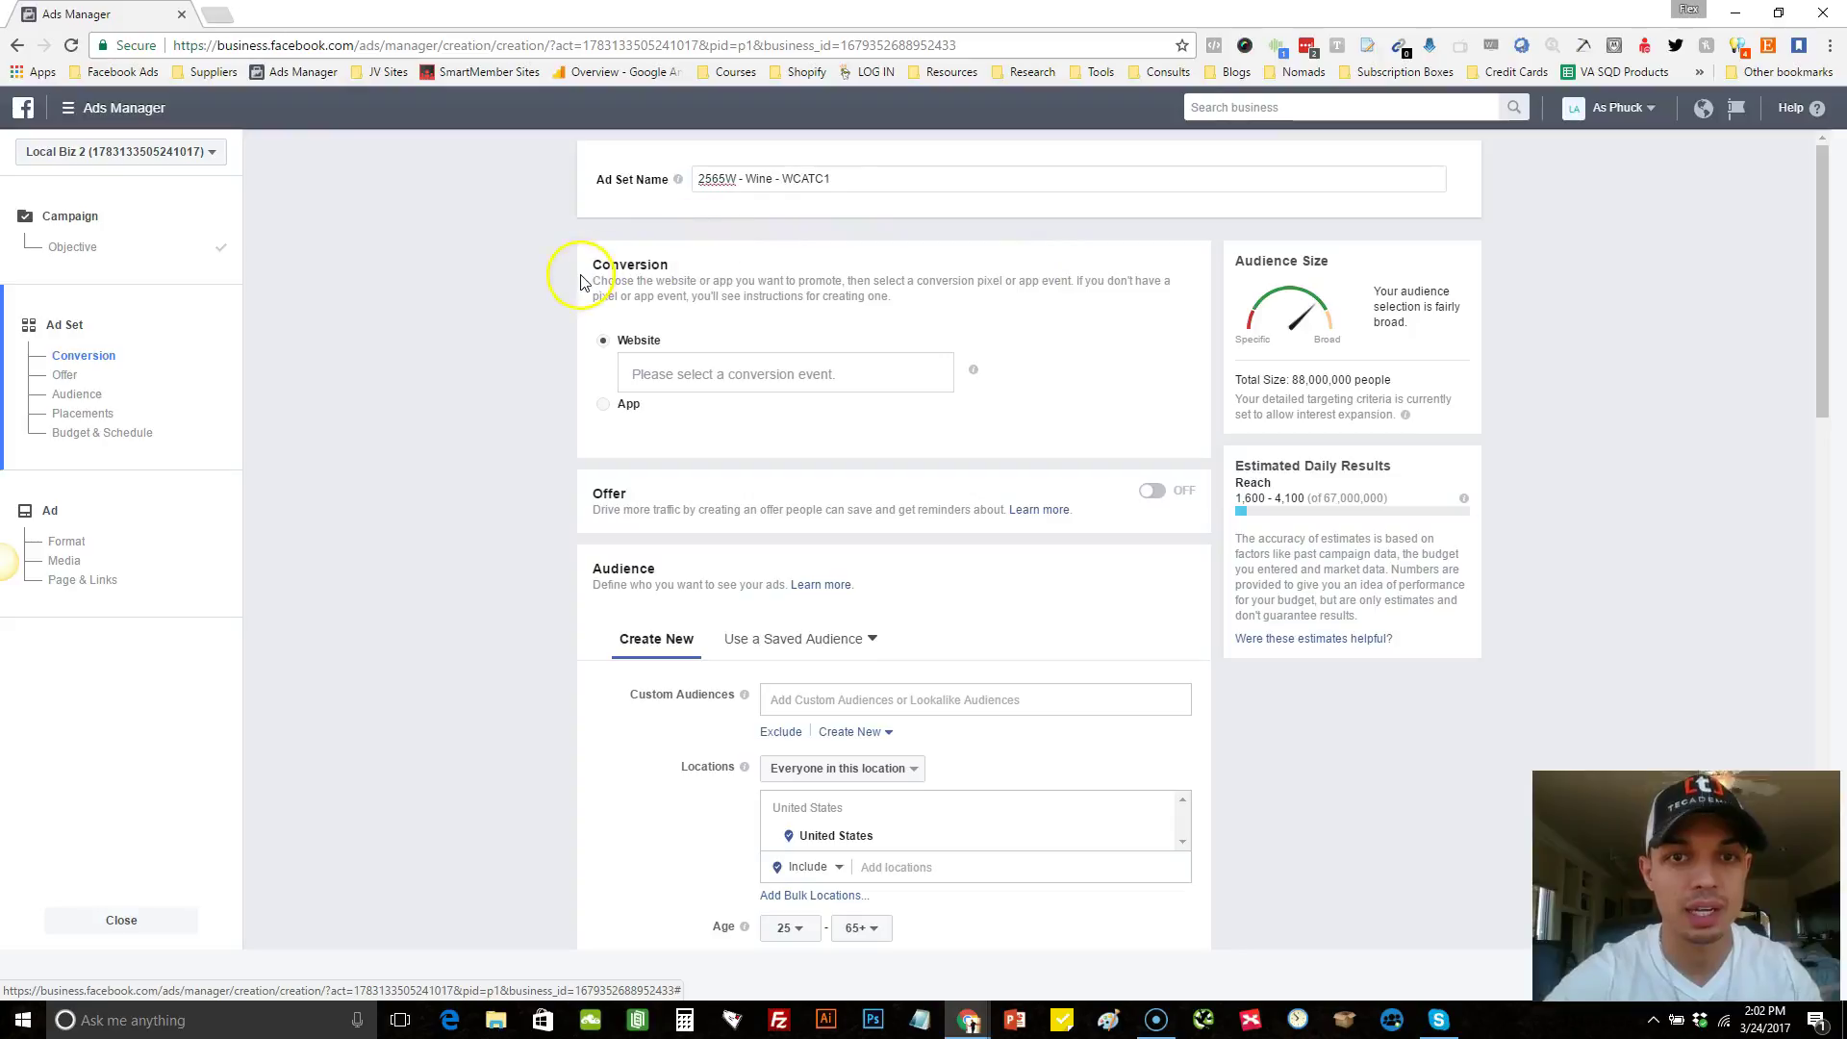
# Select and copy the WCATC1 code from the ad set name
pyautogui.moveTo(783, 179); pyautogui.dragTo(829, 179)
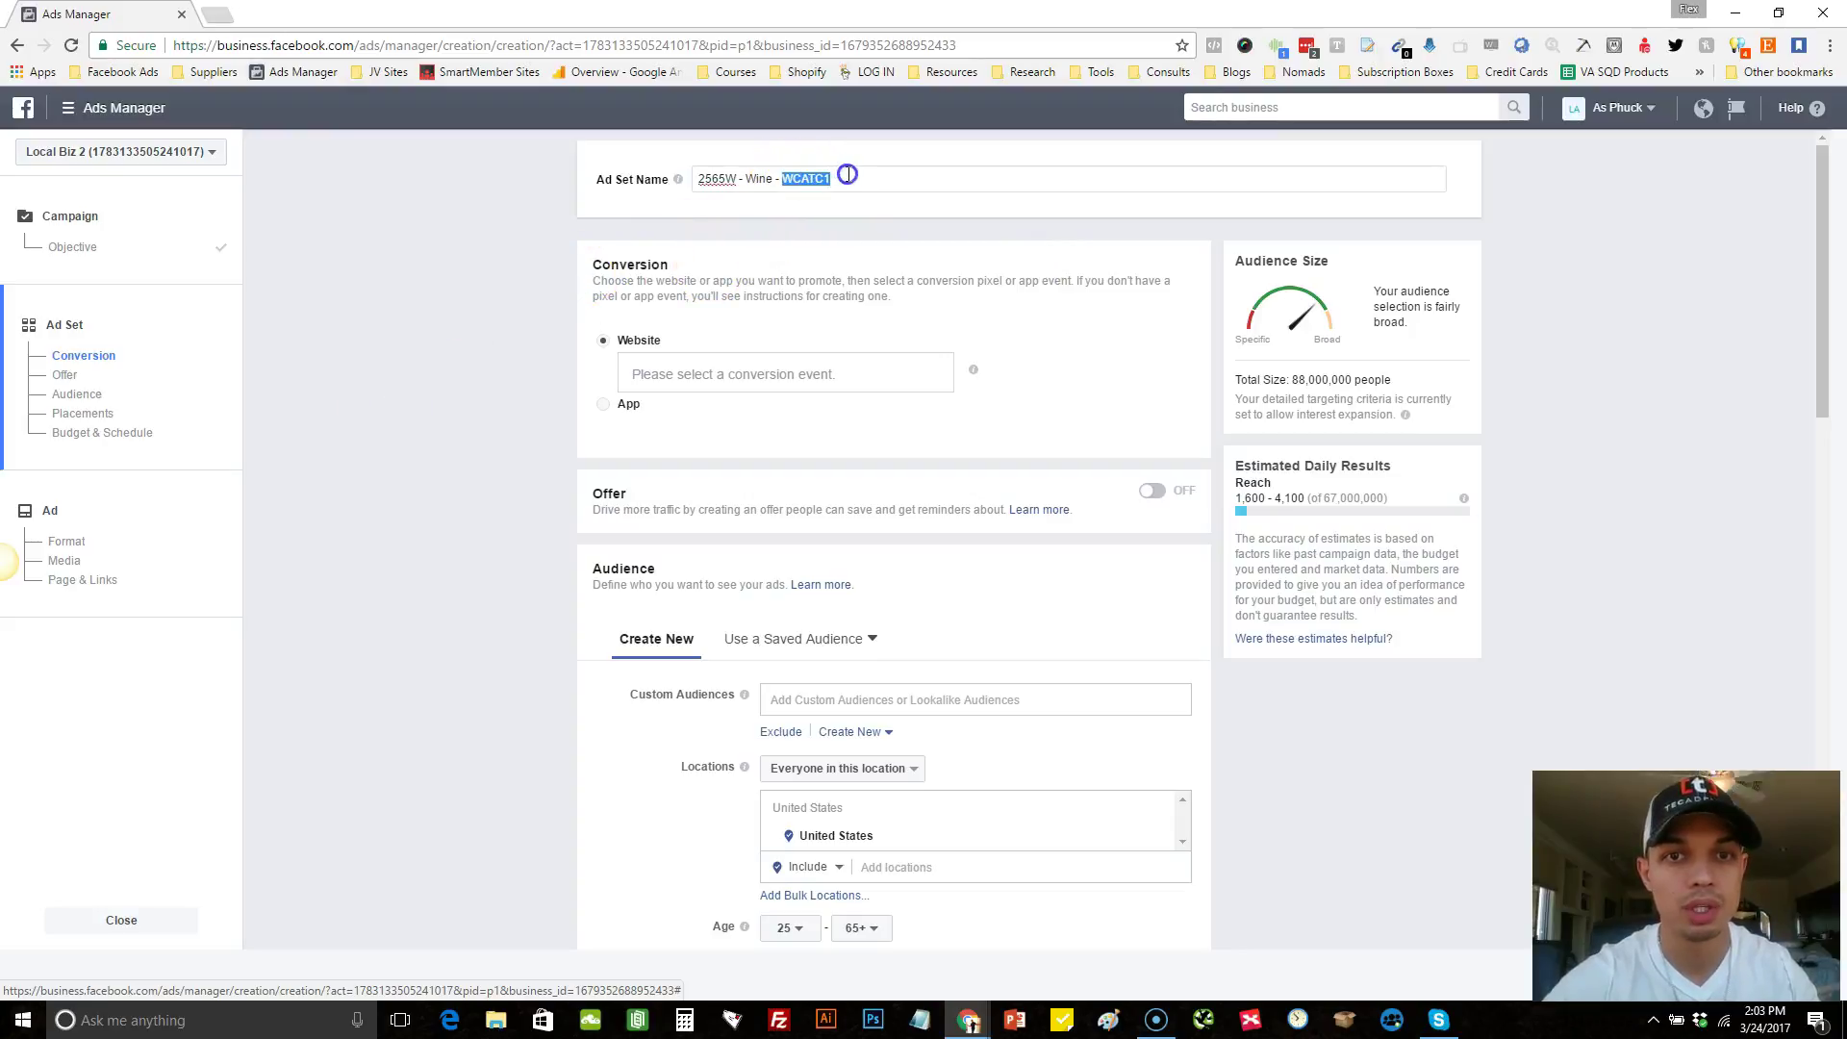
pyautogui.rightClick(816, 181)
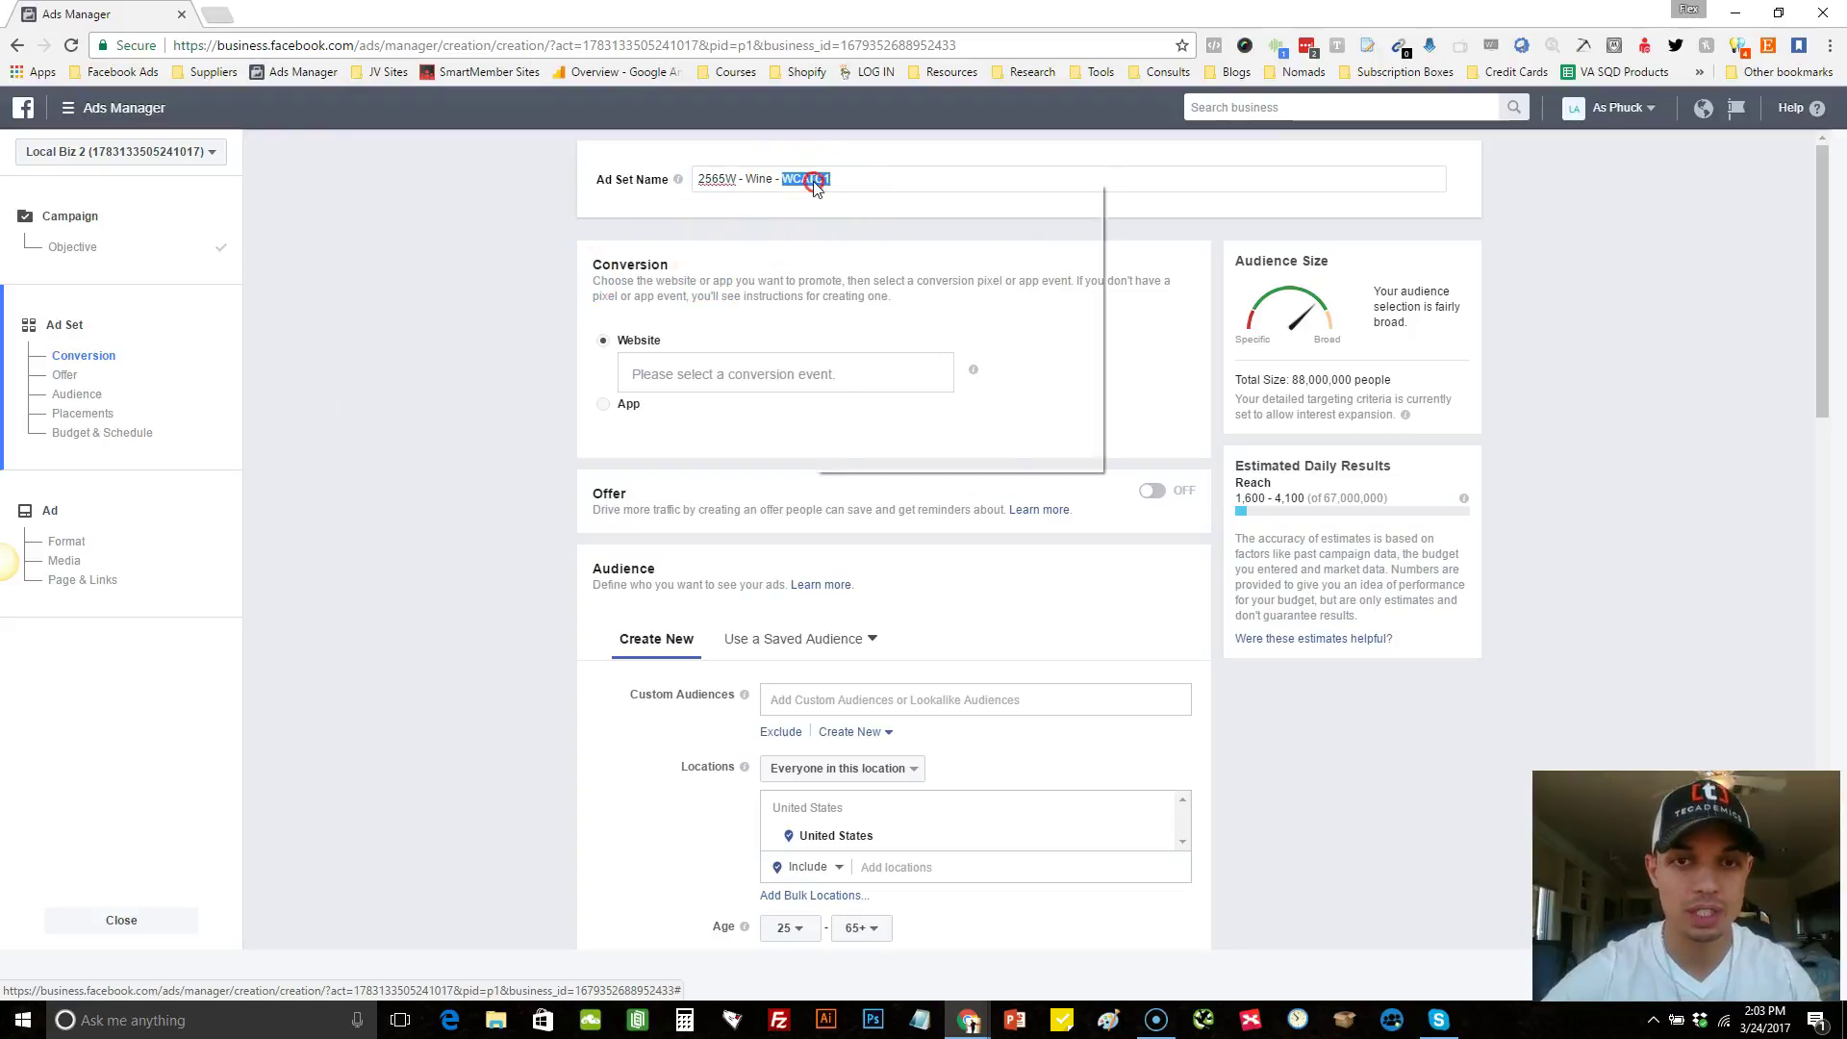
pyautogui.click(890, 216)
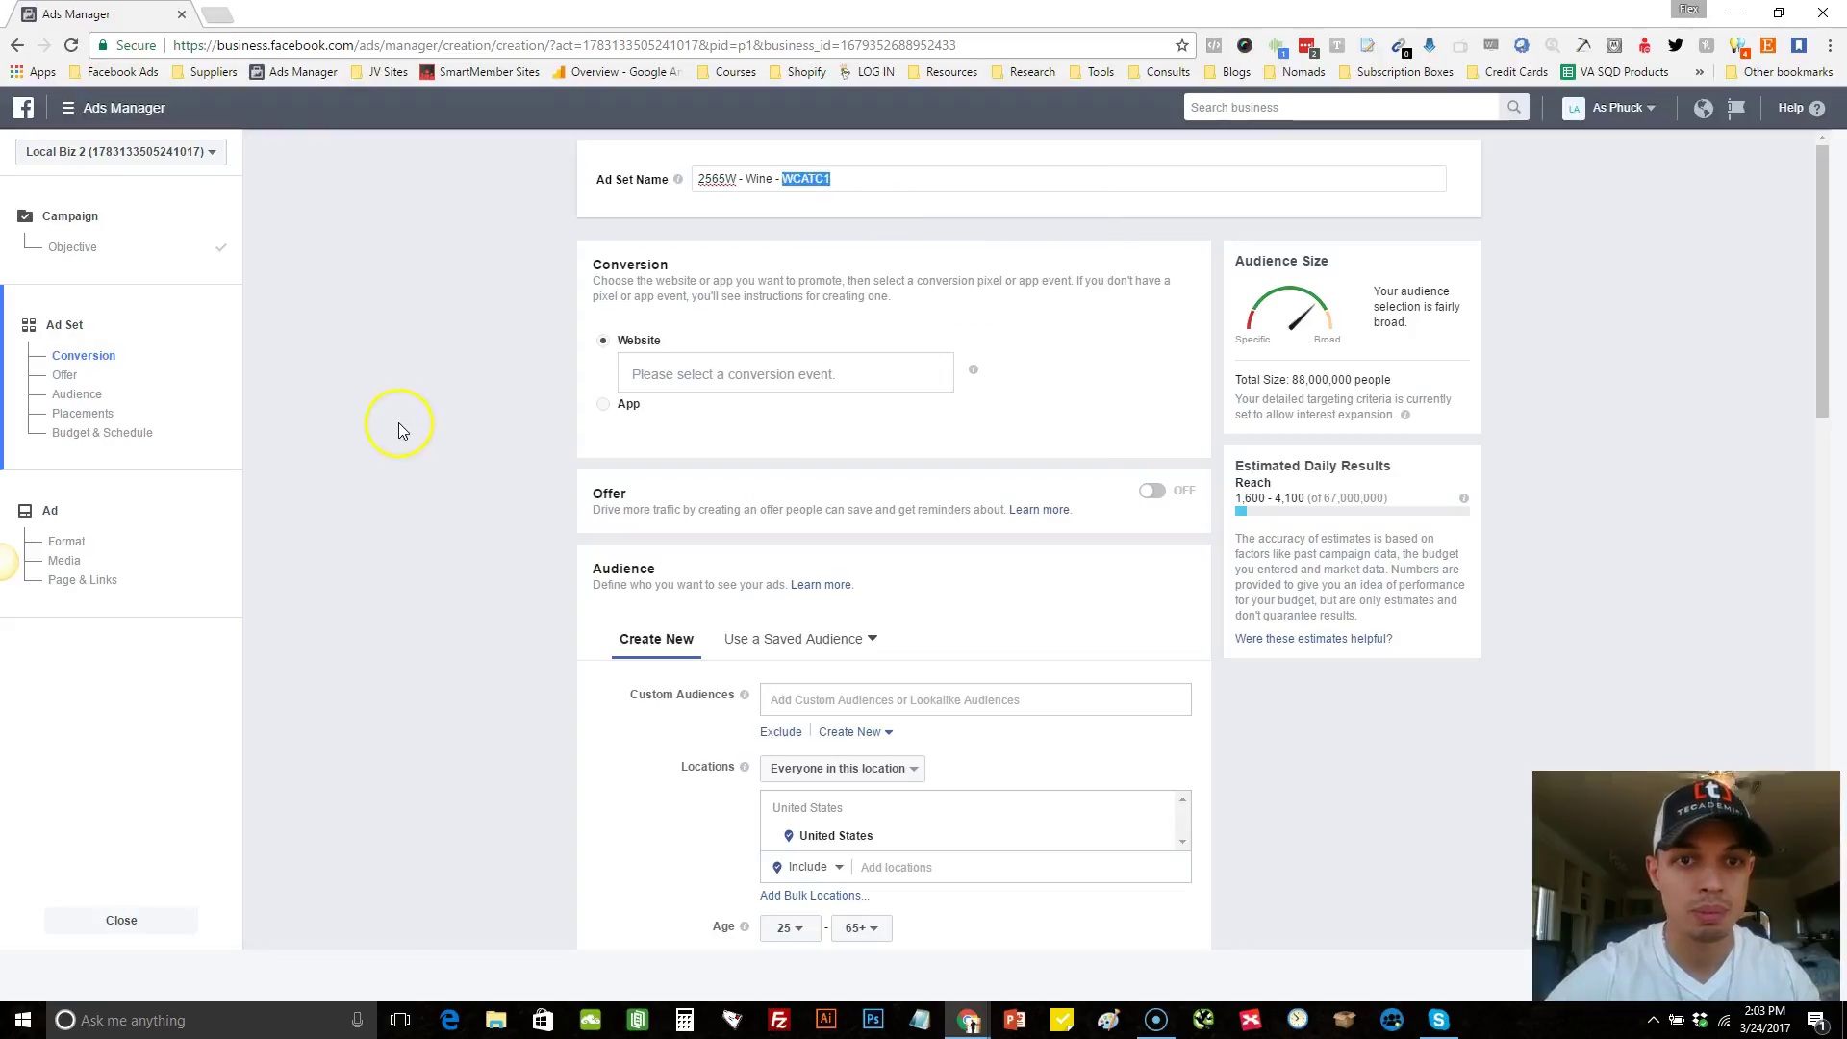
# Switch to the Ad level and scroll Page & Links down to the URL Parameters field
pyautogui.scroll(-15, 399, 424)
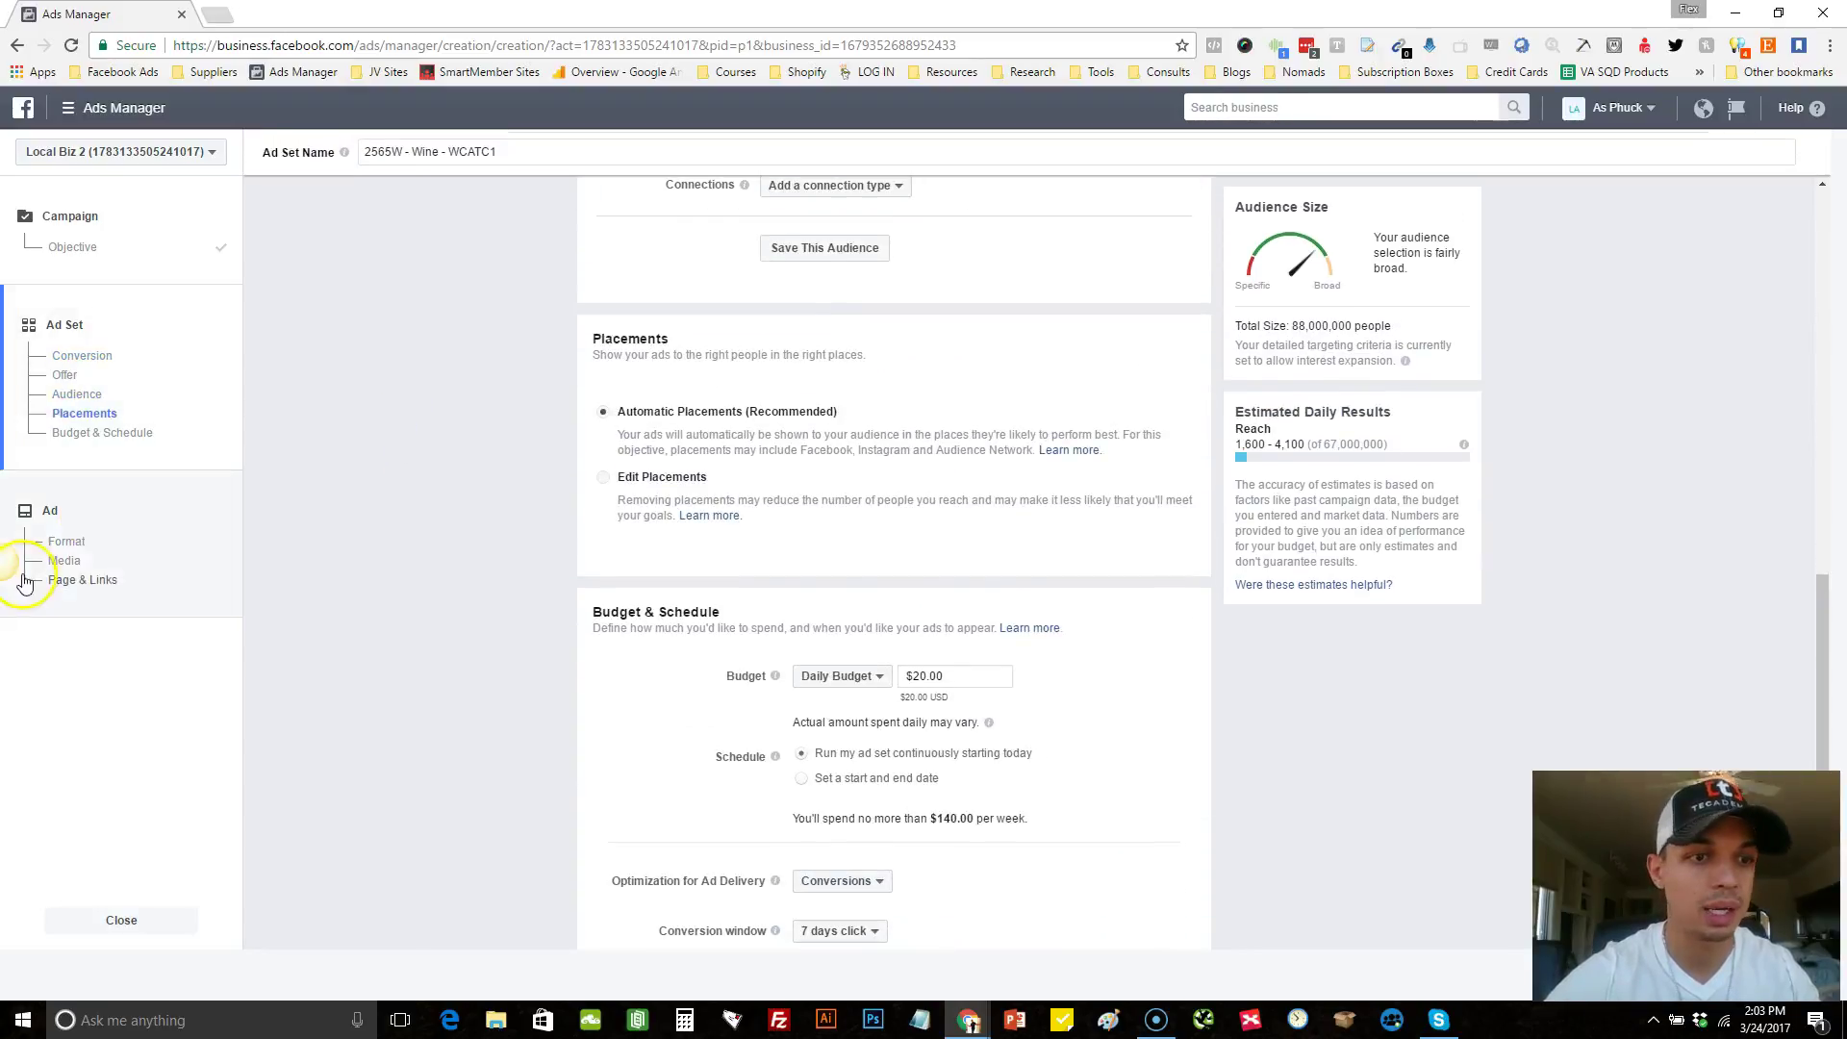
pyautogui.click(94, 563)
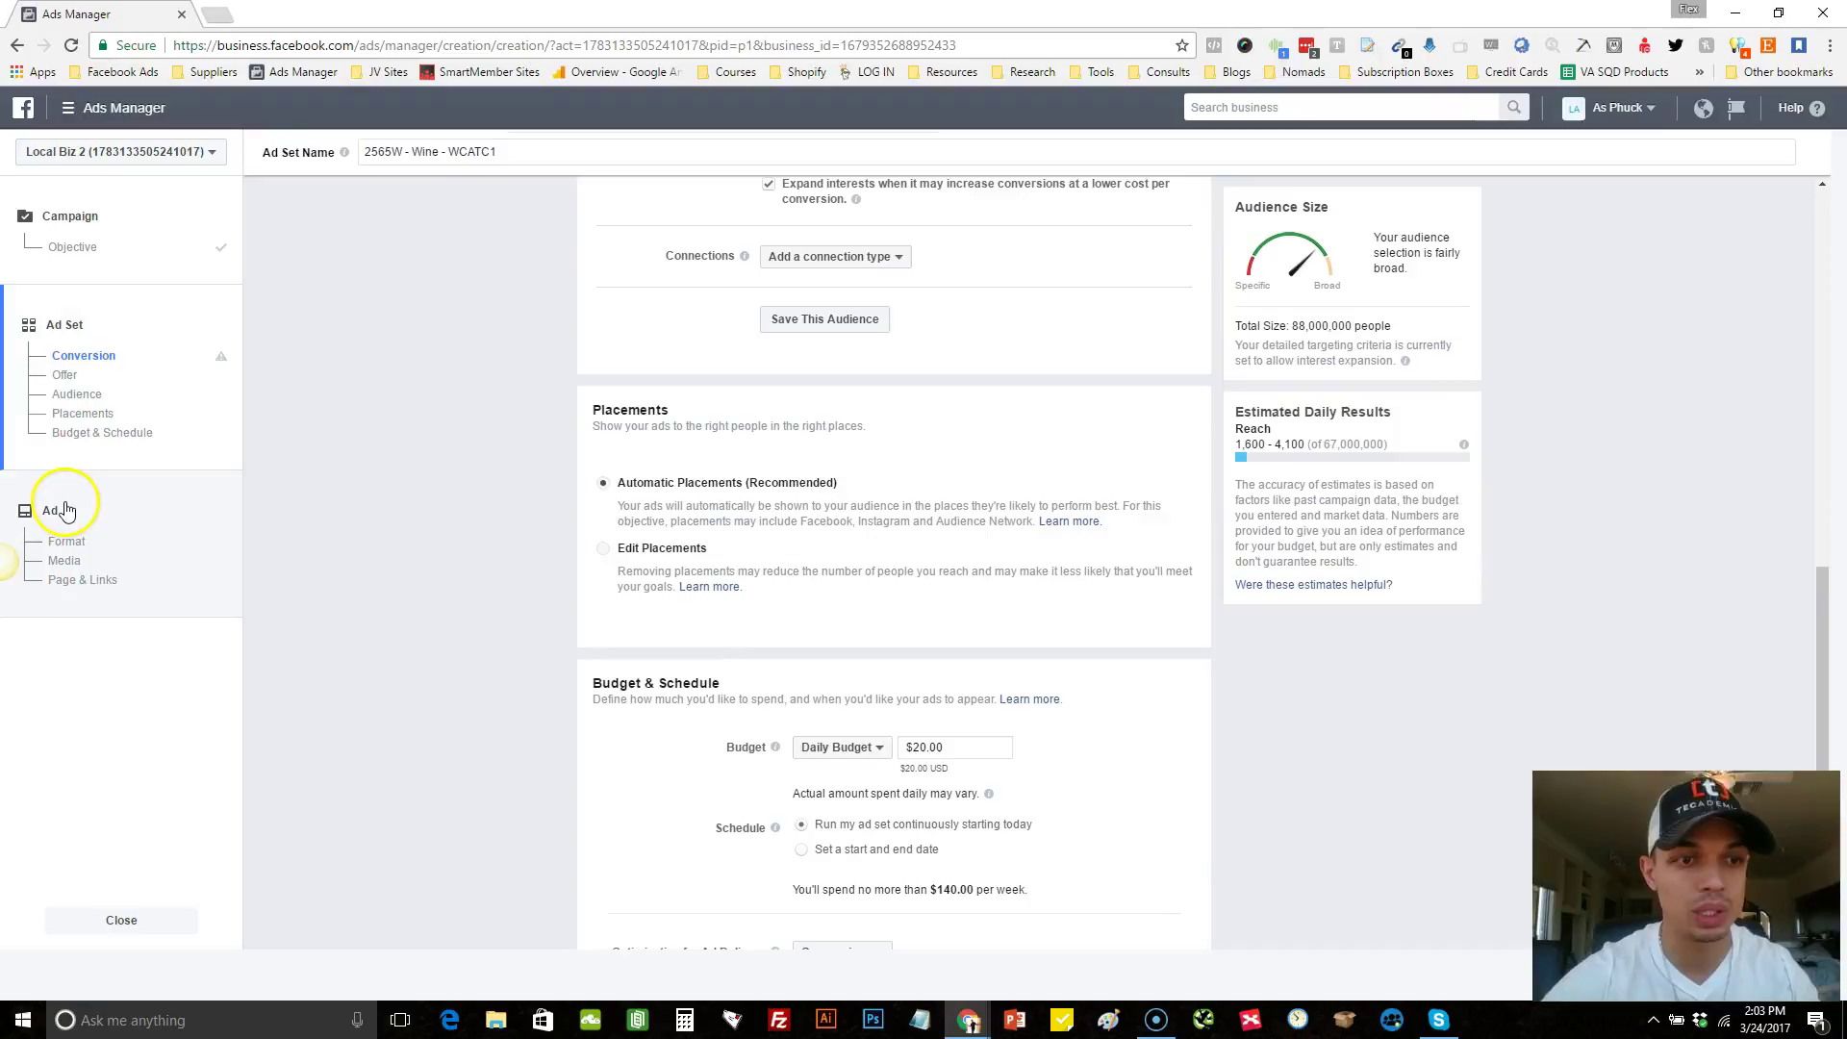
pyautogui.click(130, 506)
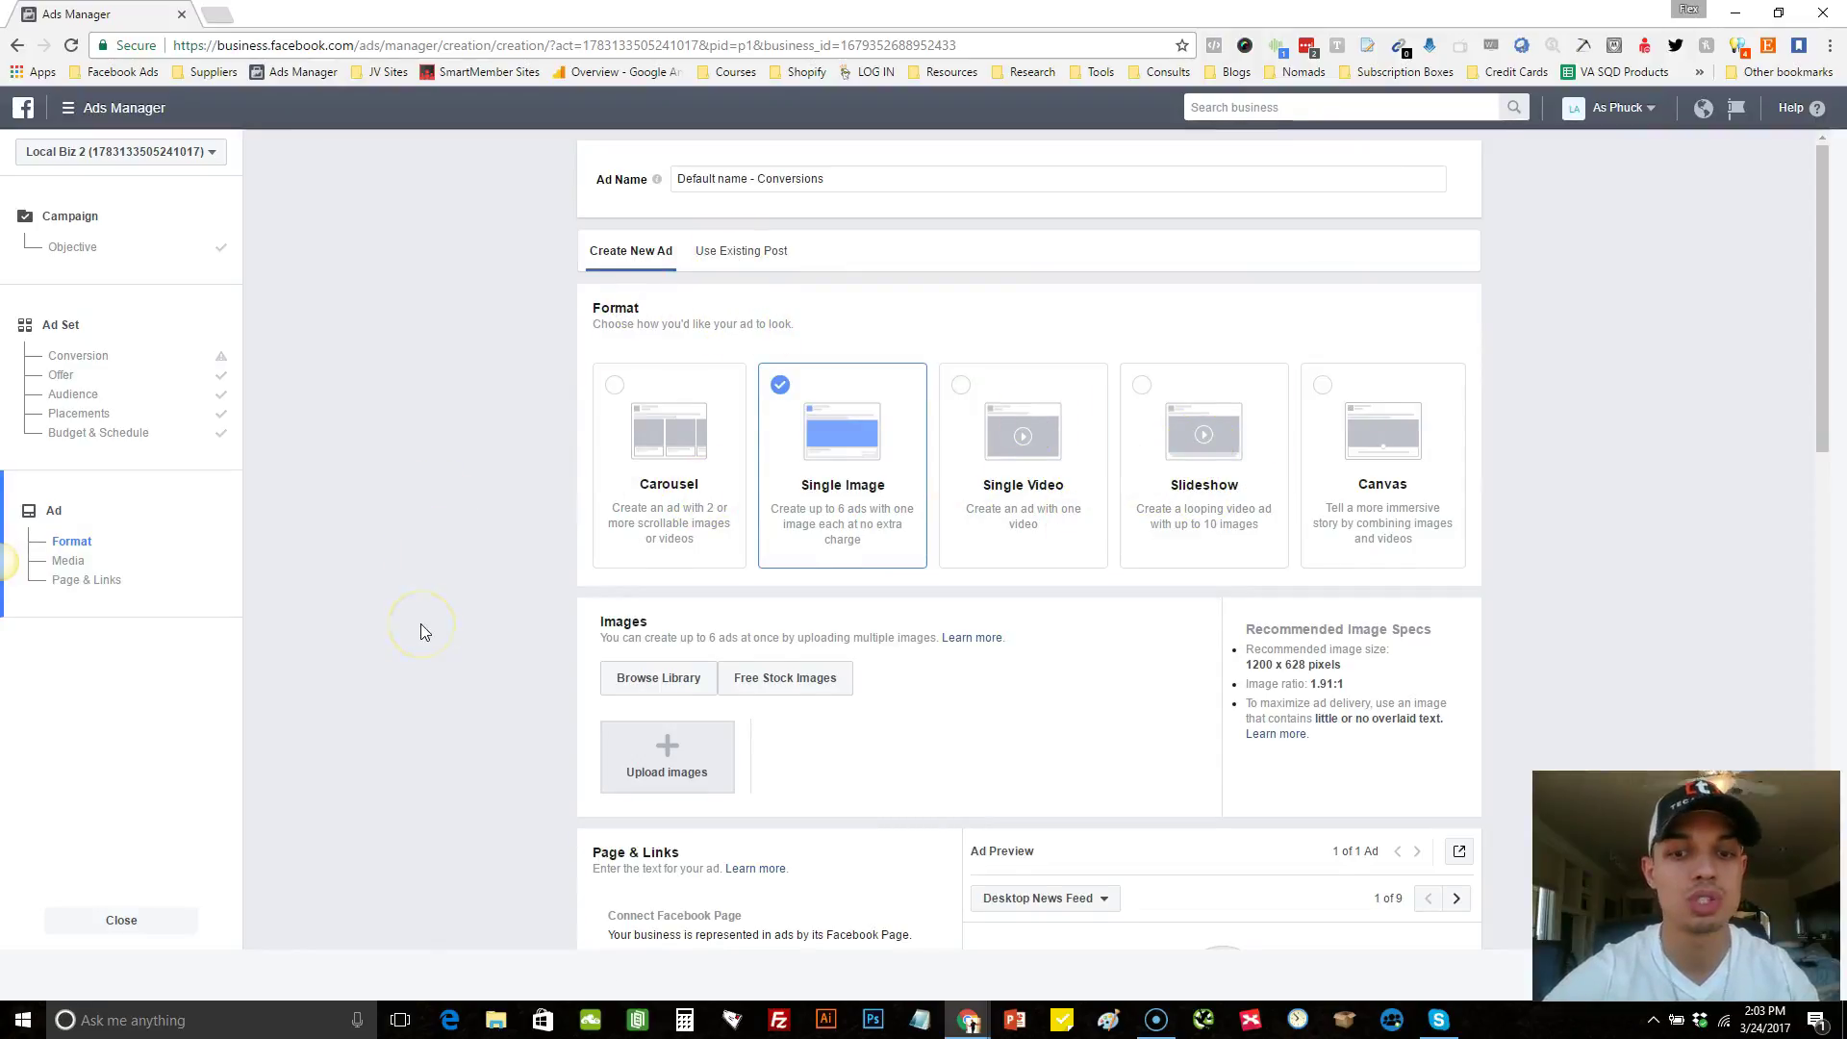
pyautogui.scroll(-3, 422, 631)
pyautogui.scroll(-7, 421, 631)
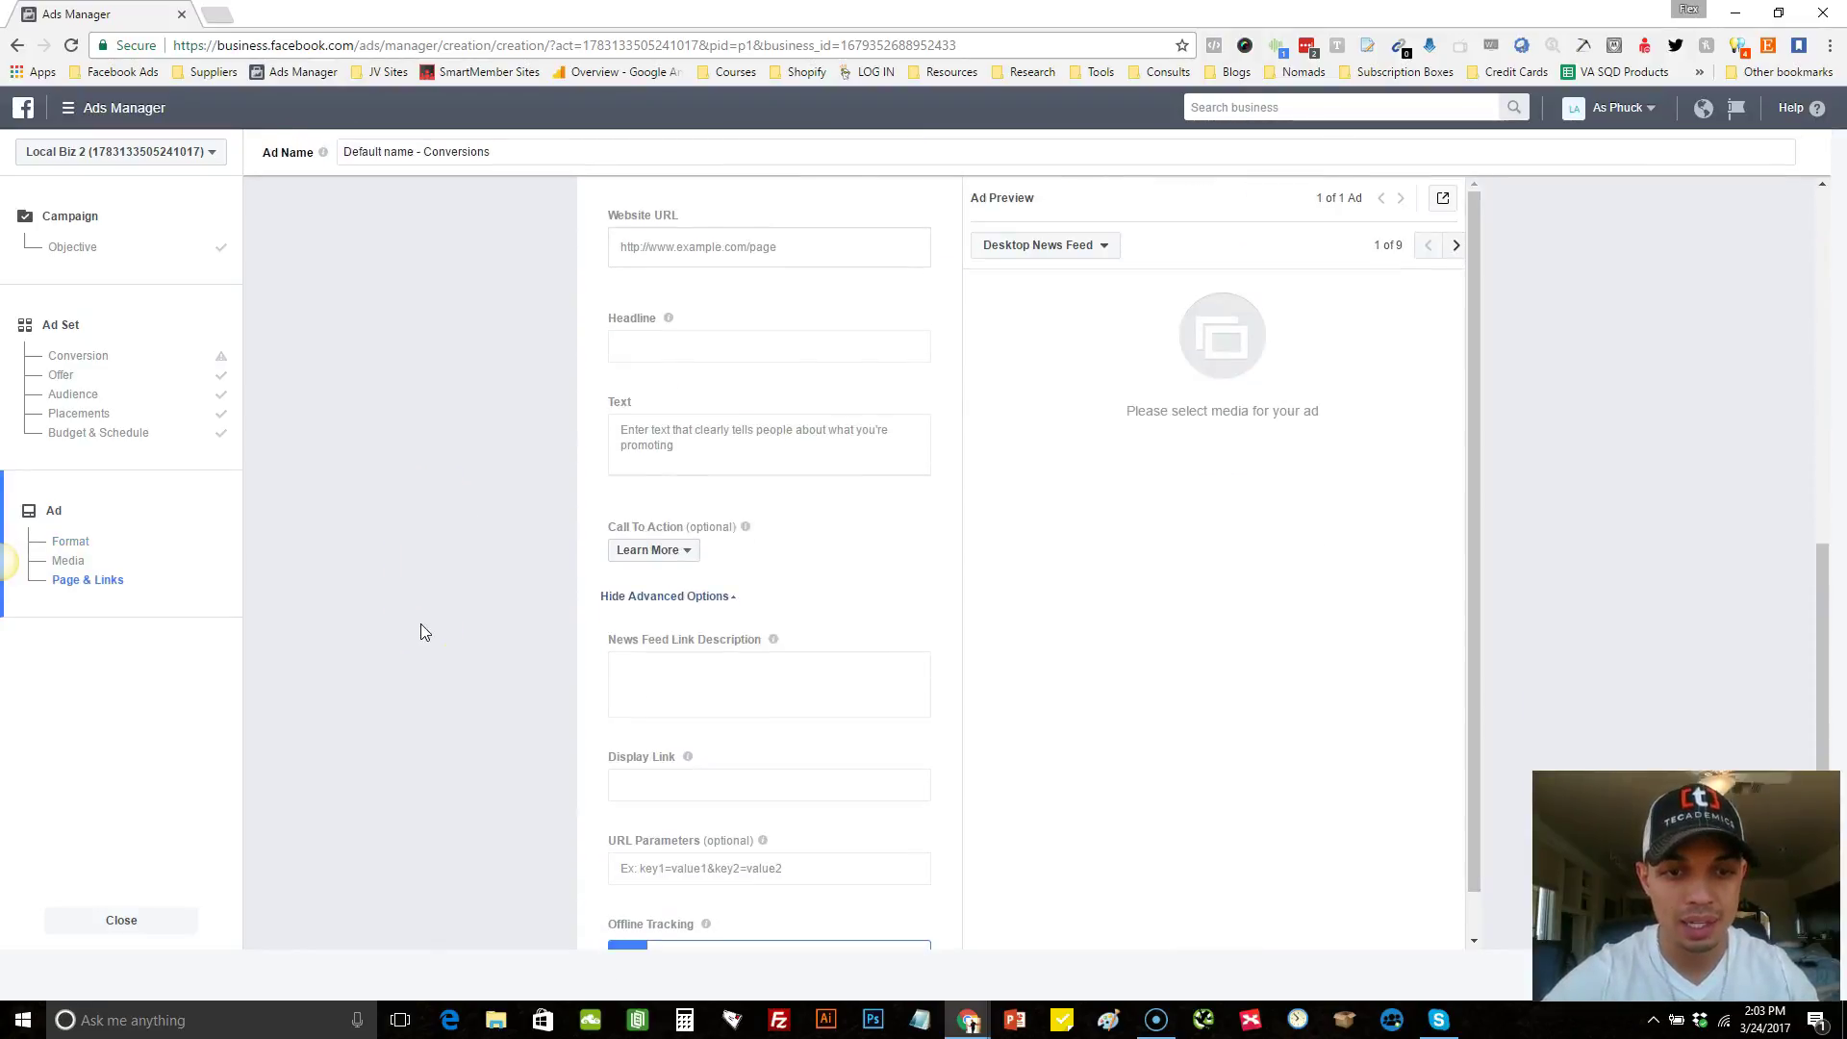
pyautogui.scroll(-4, 421, 625)
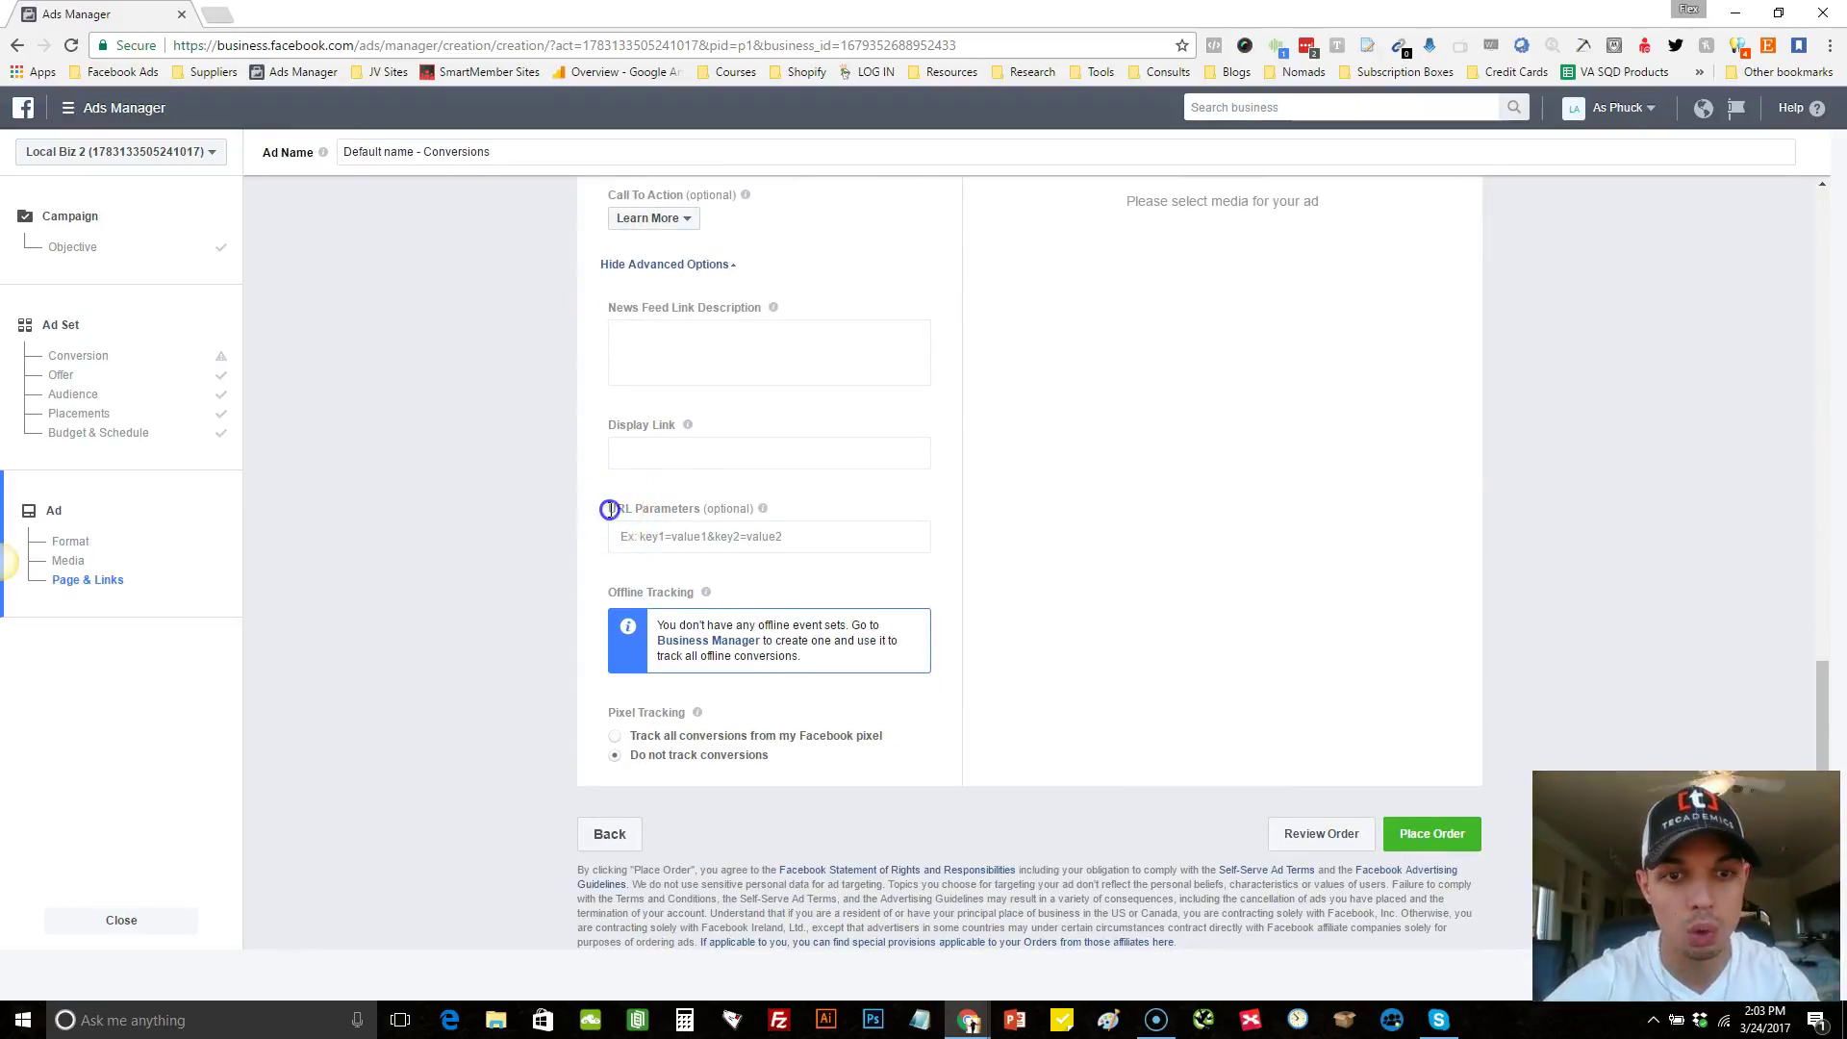
pyautogui.moveTo(609, 508); pyautogui.dragTo(696, 508)
pyautogui.moveTo(765, 510)
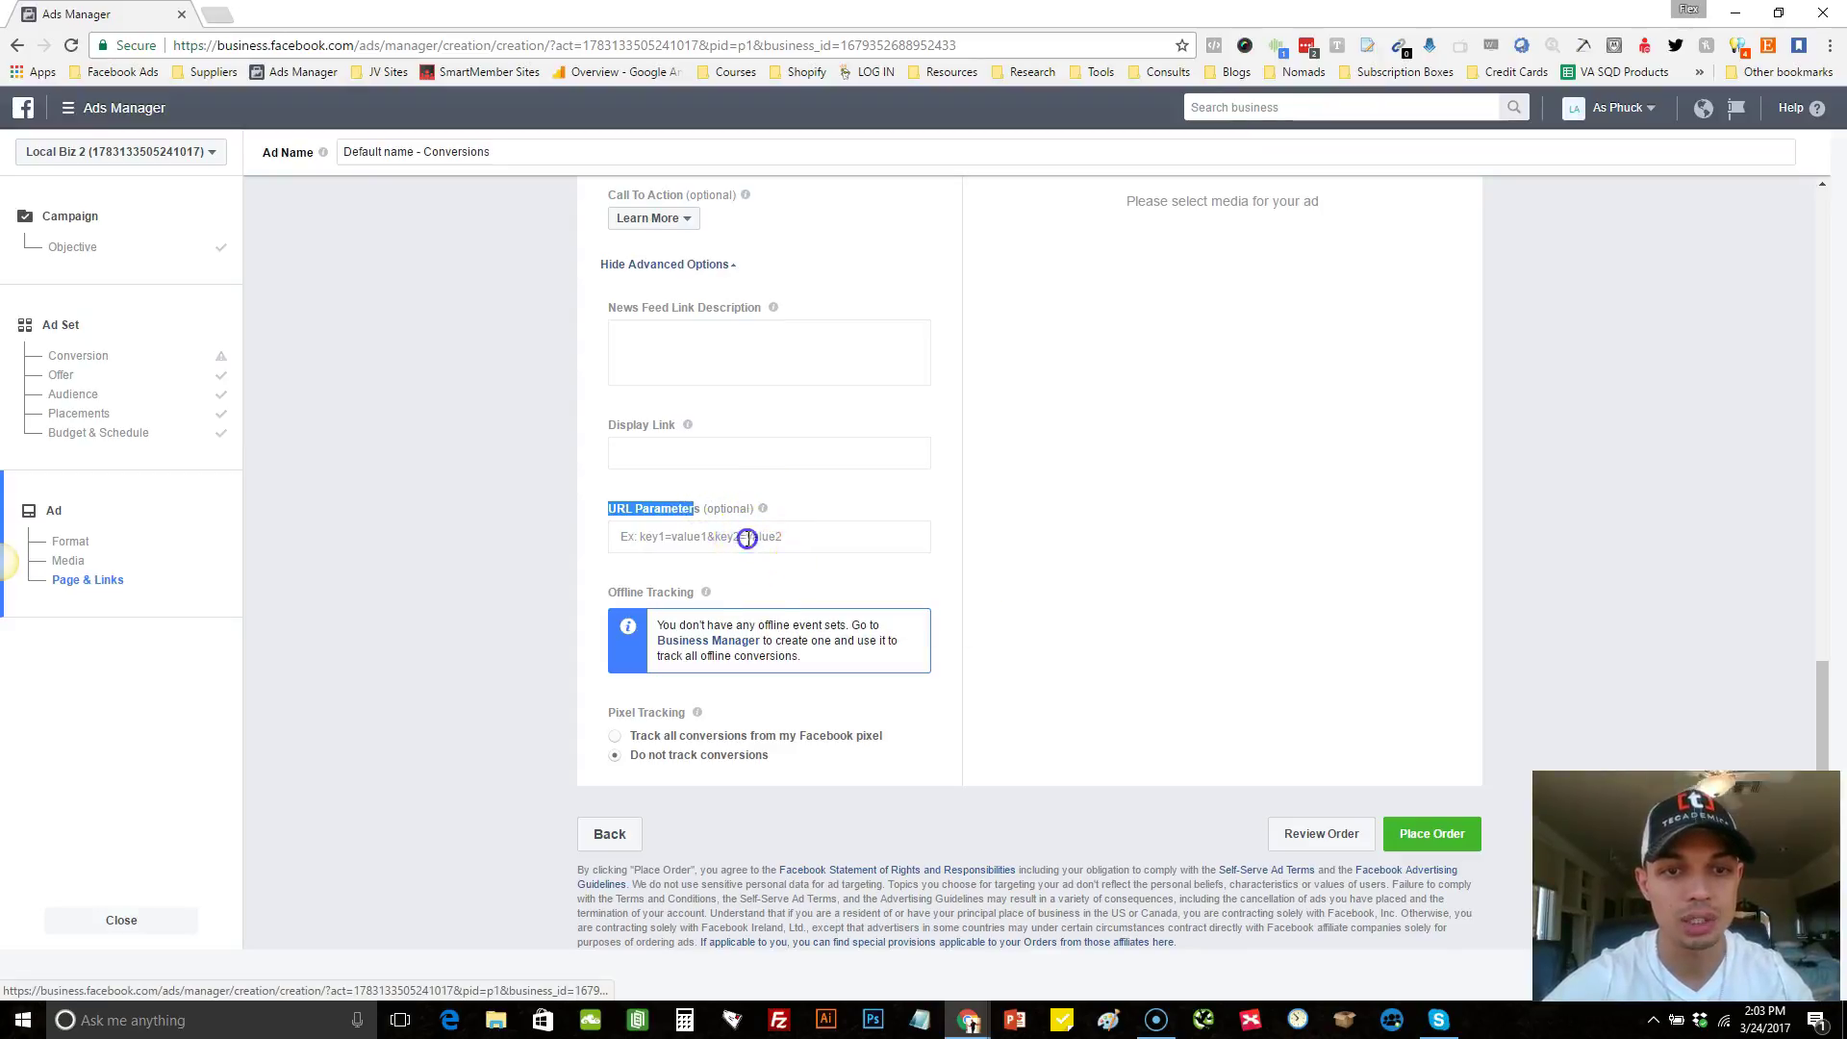
# Enter utm= in URL Parameters and paste WCATC1 after it
pyautogui.click(748, 538)
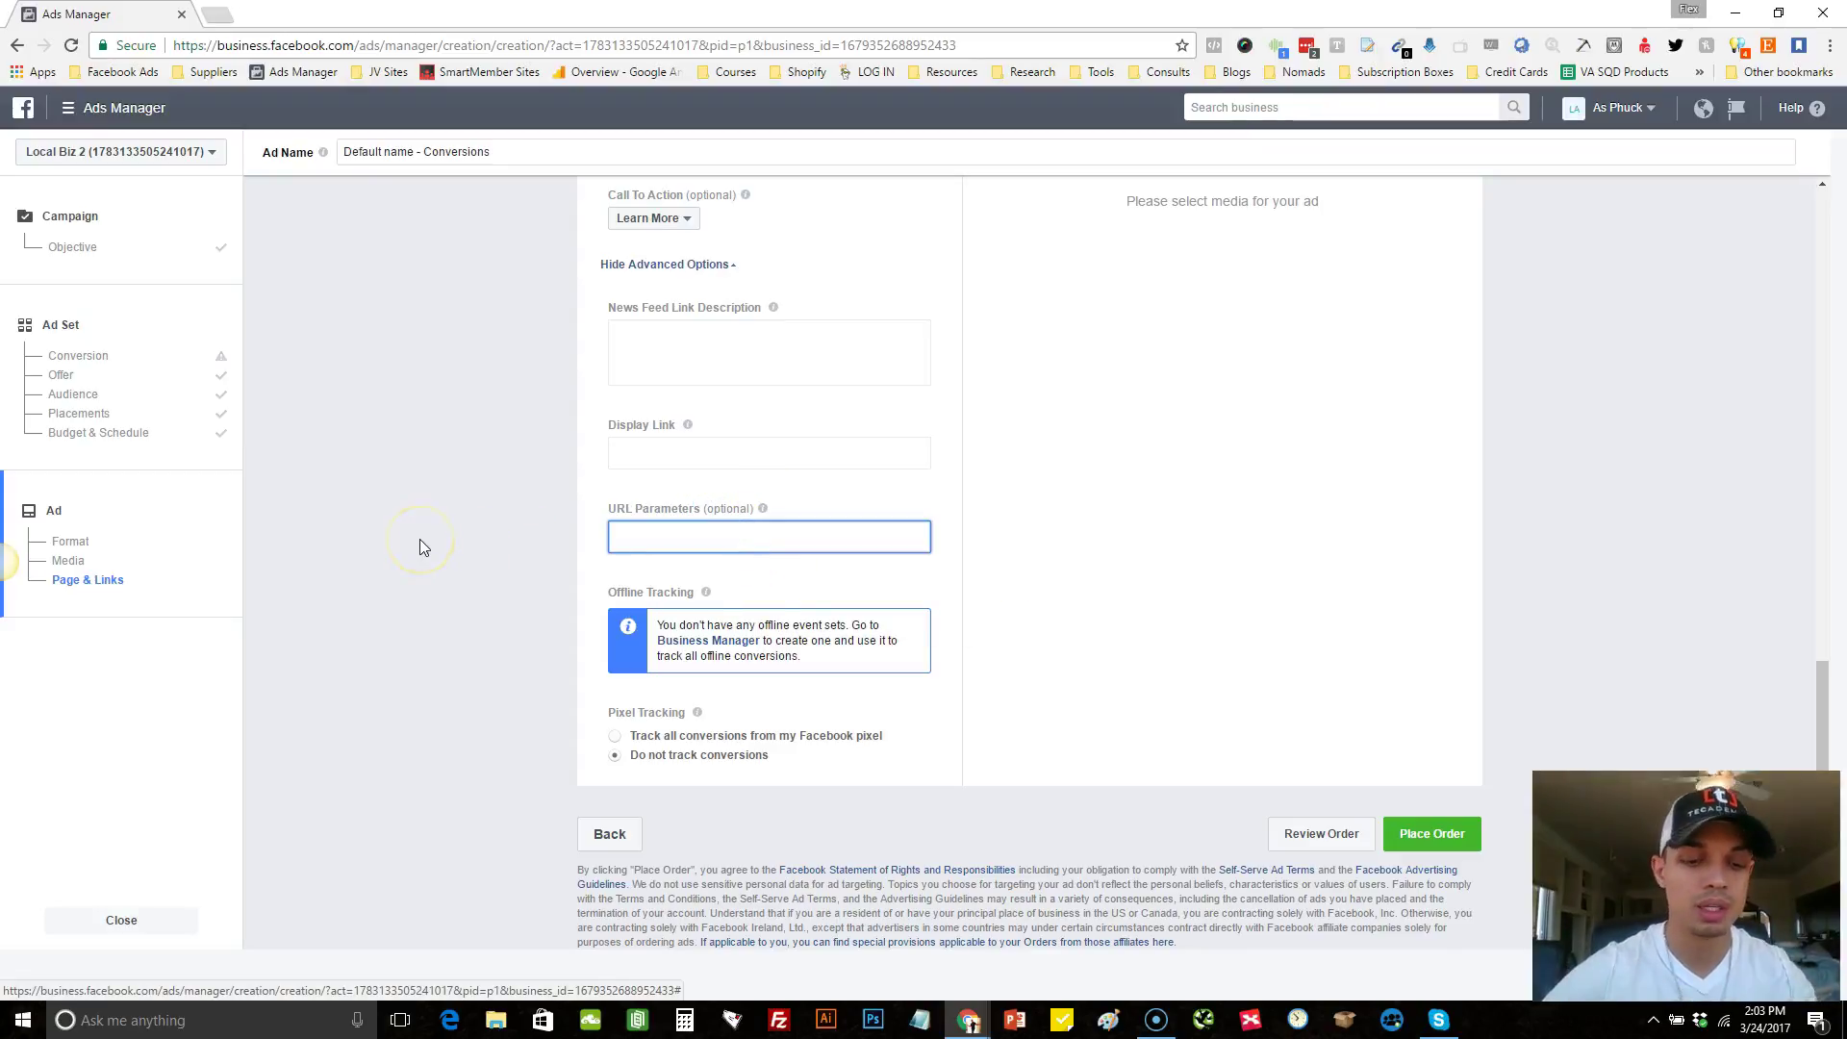
pyautogui.write('utm')
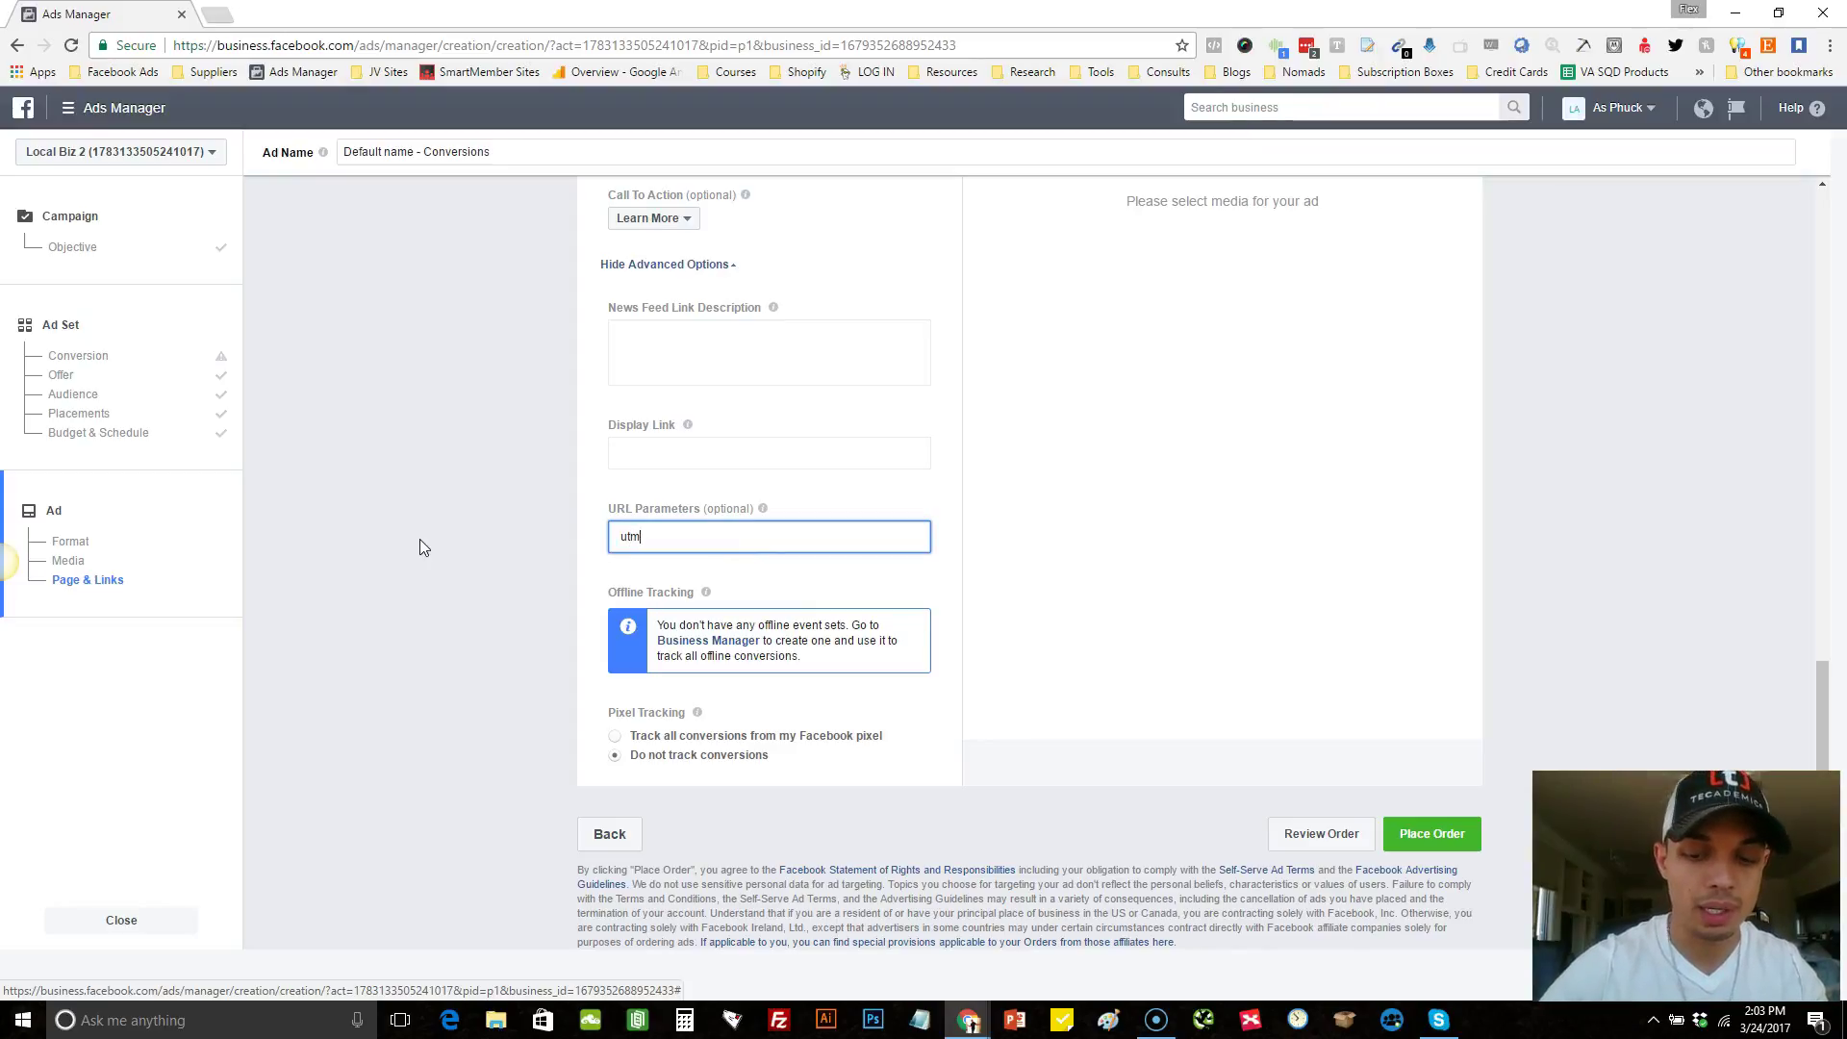
pyautogui.write('=')
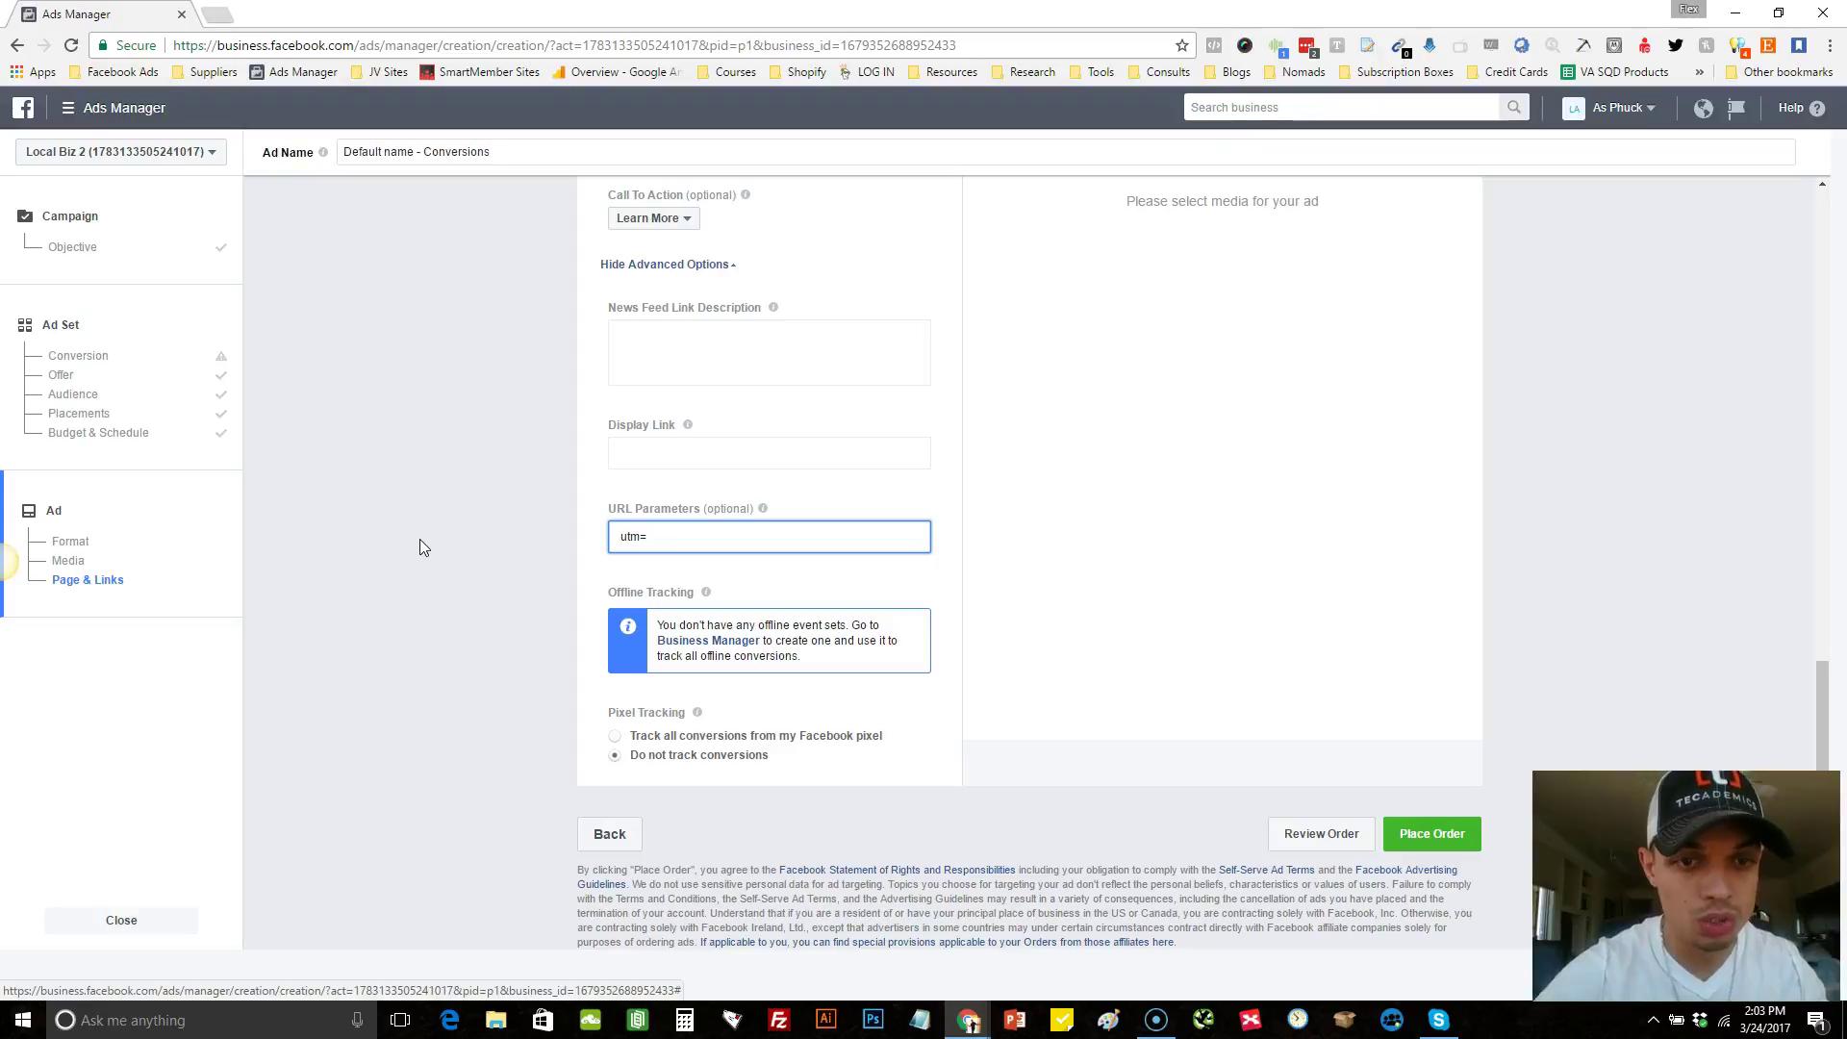
pyautogui.rightClick(696, 541)
pyautogui.click(829, 652)
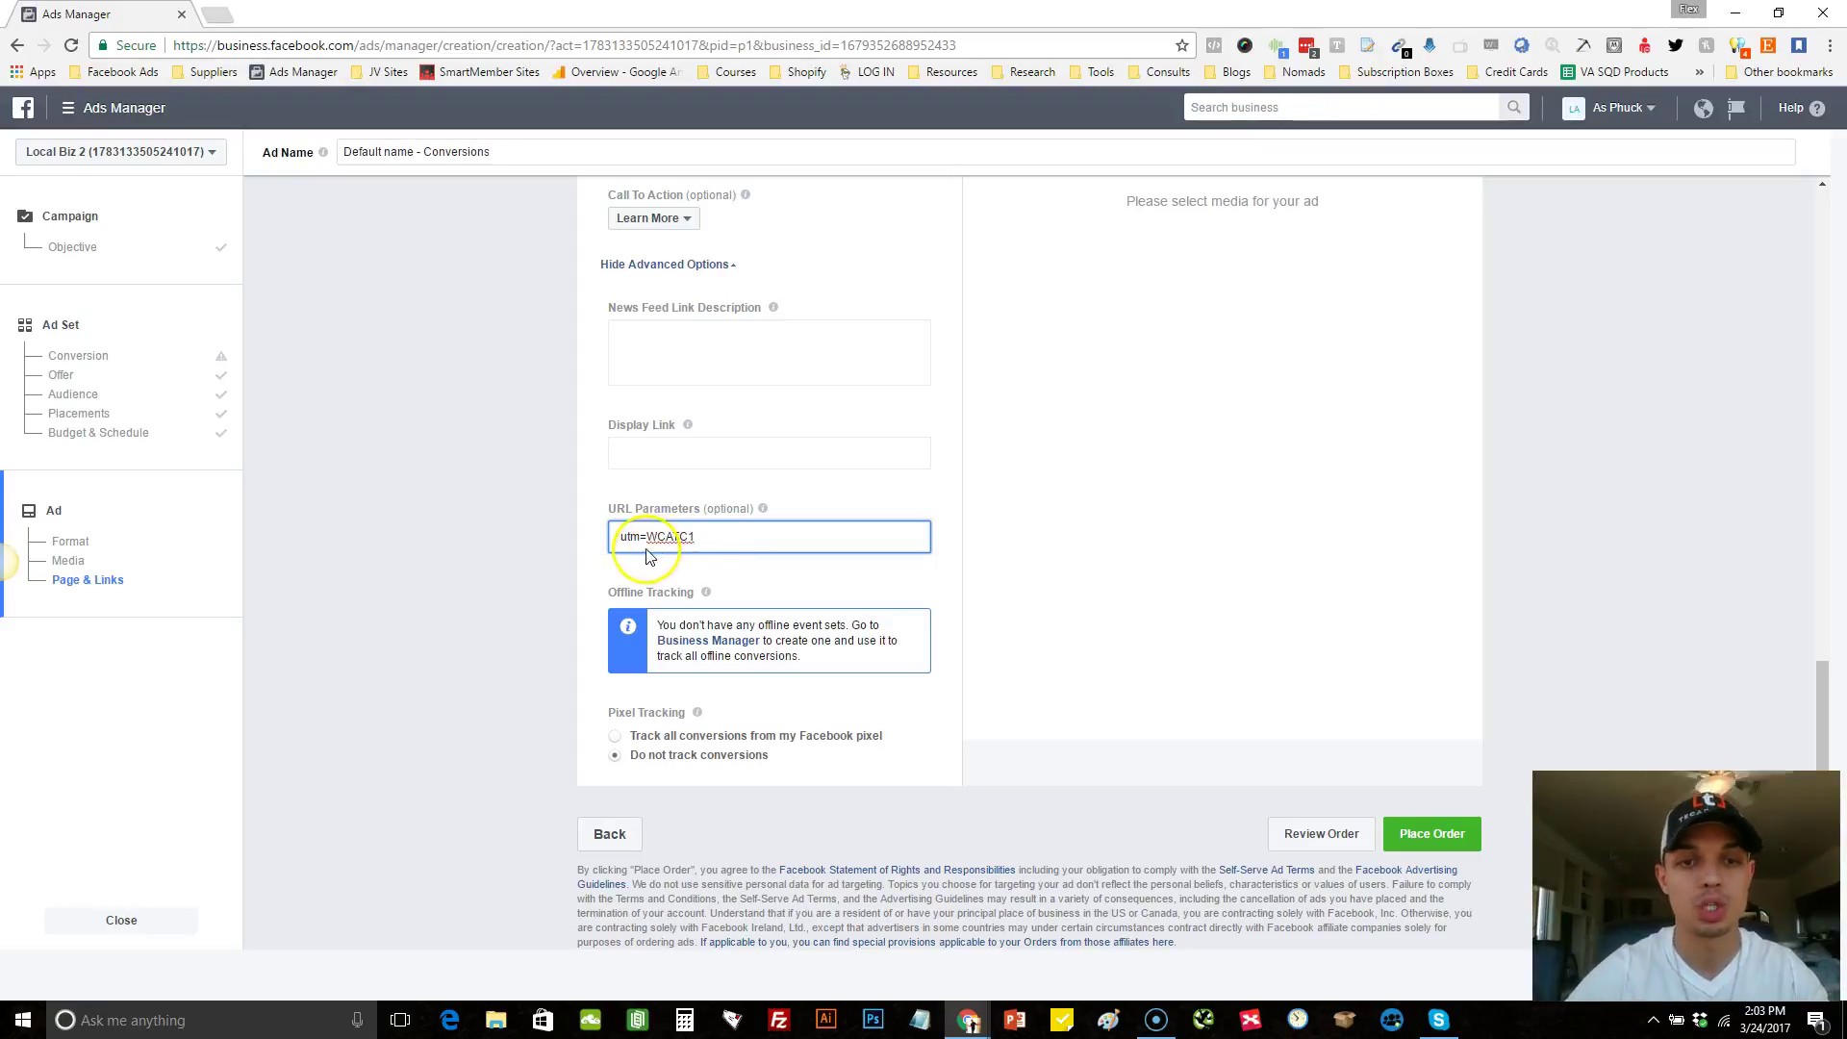
# Try placing the order, then check the utm=WCATC1 value in URL Parameters
pyautogui.click(1428, 841)
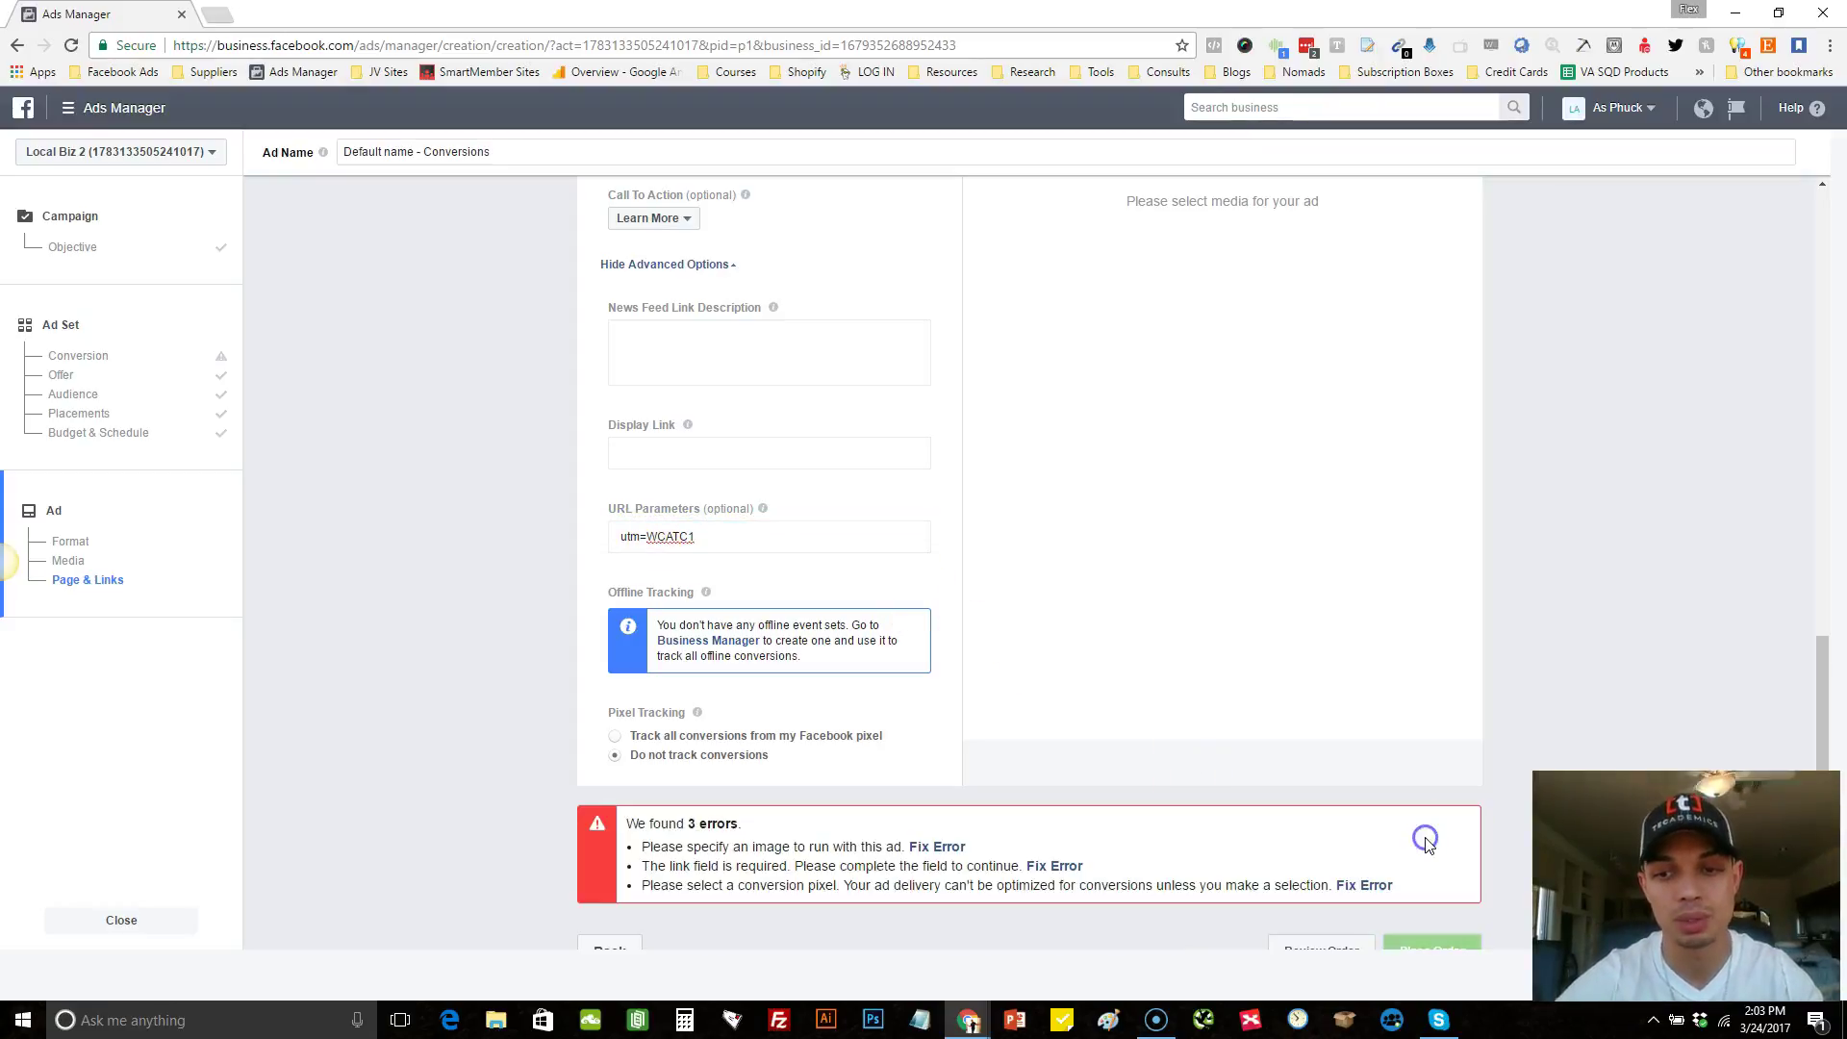
pyautogui.click(1109, 750)
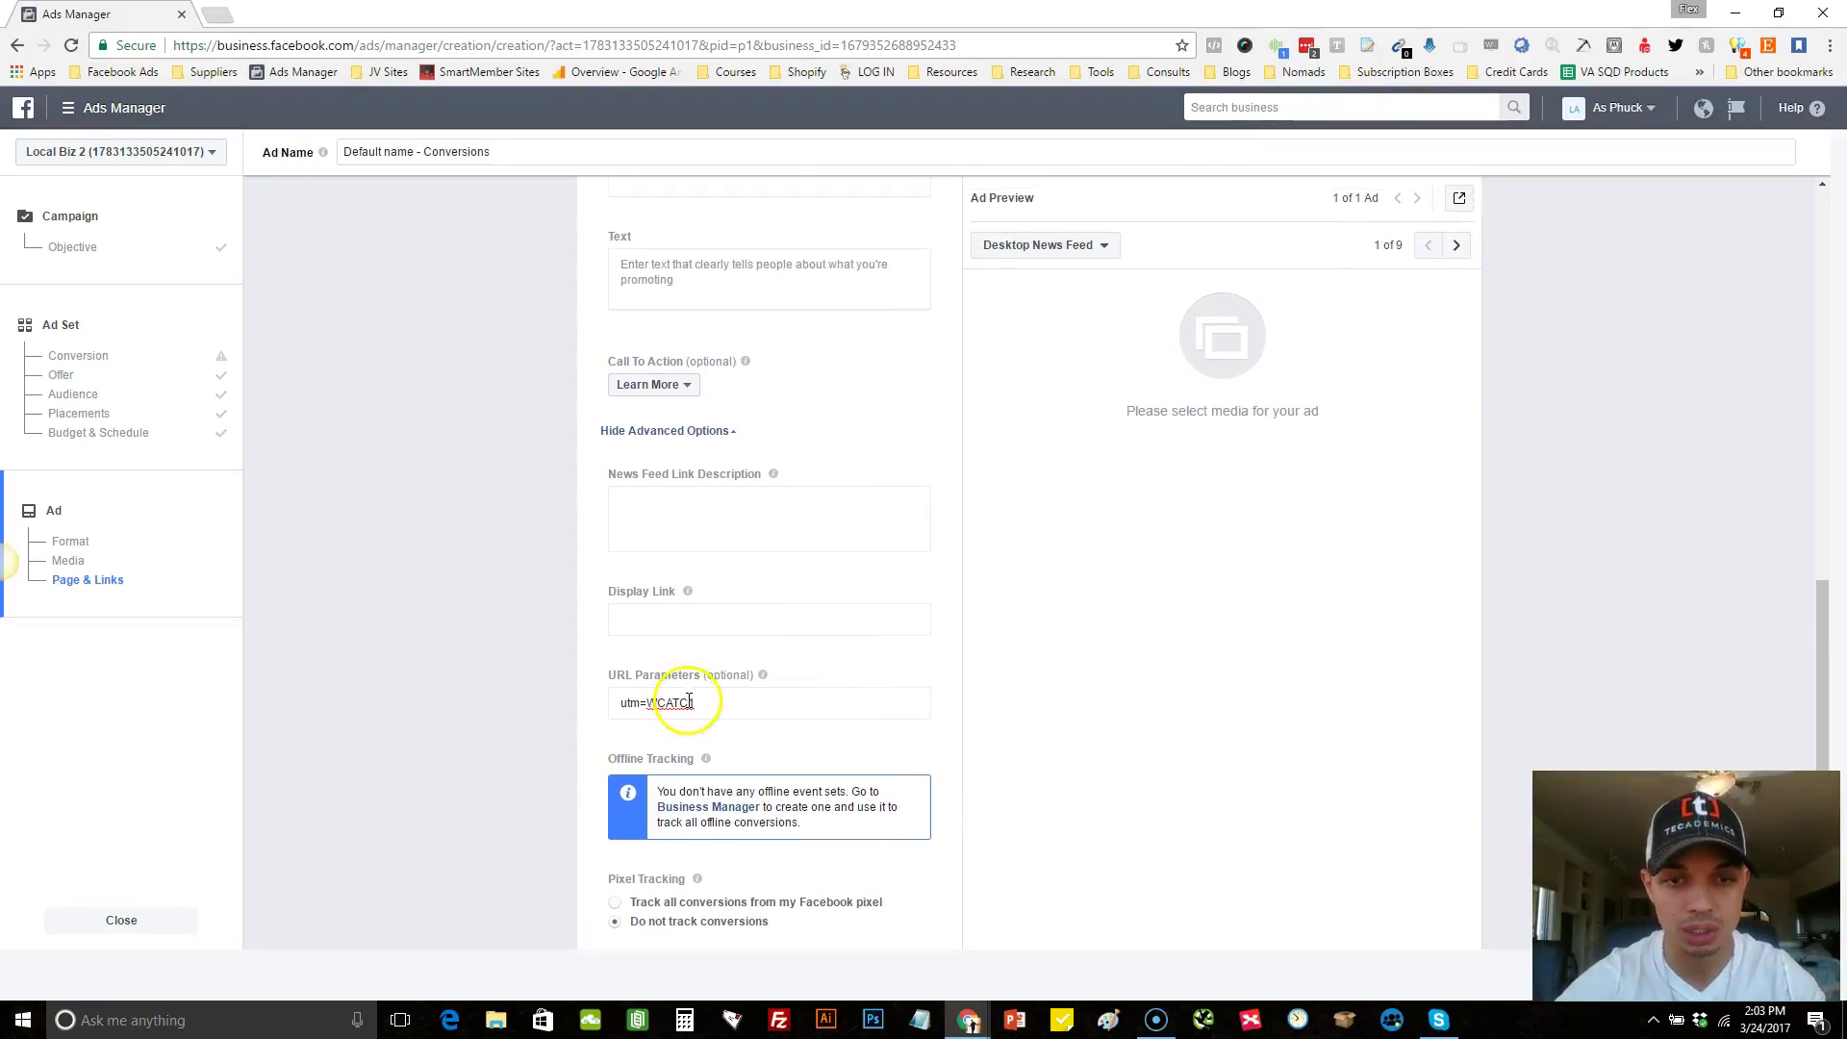
pyautogui.click(692, 703)
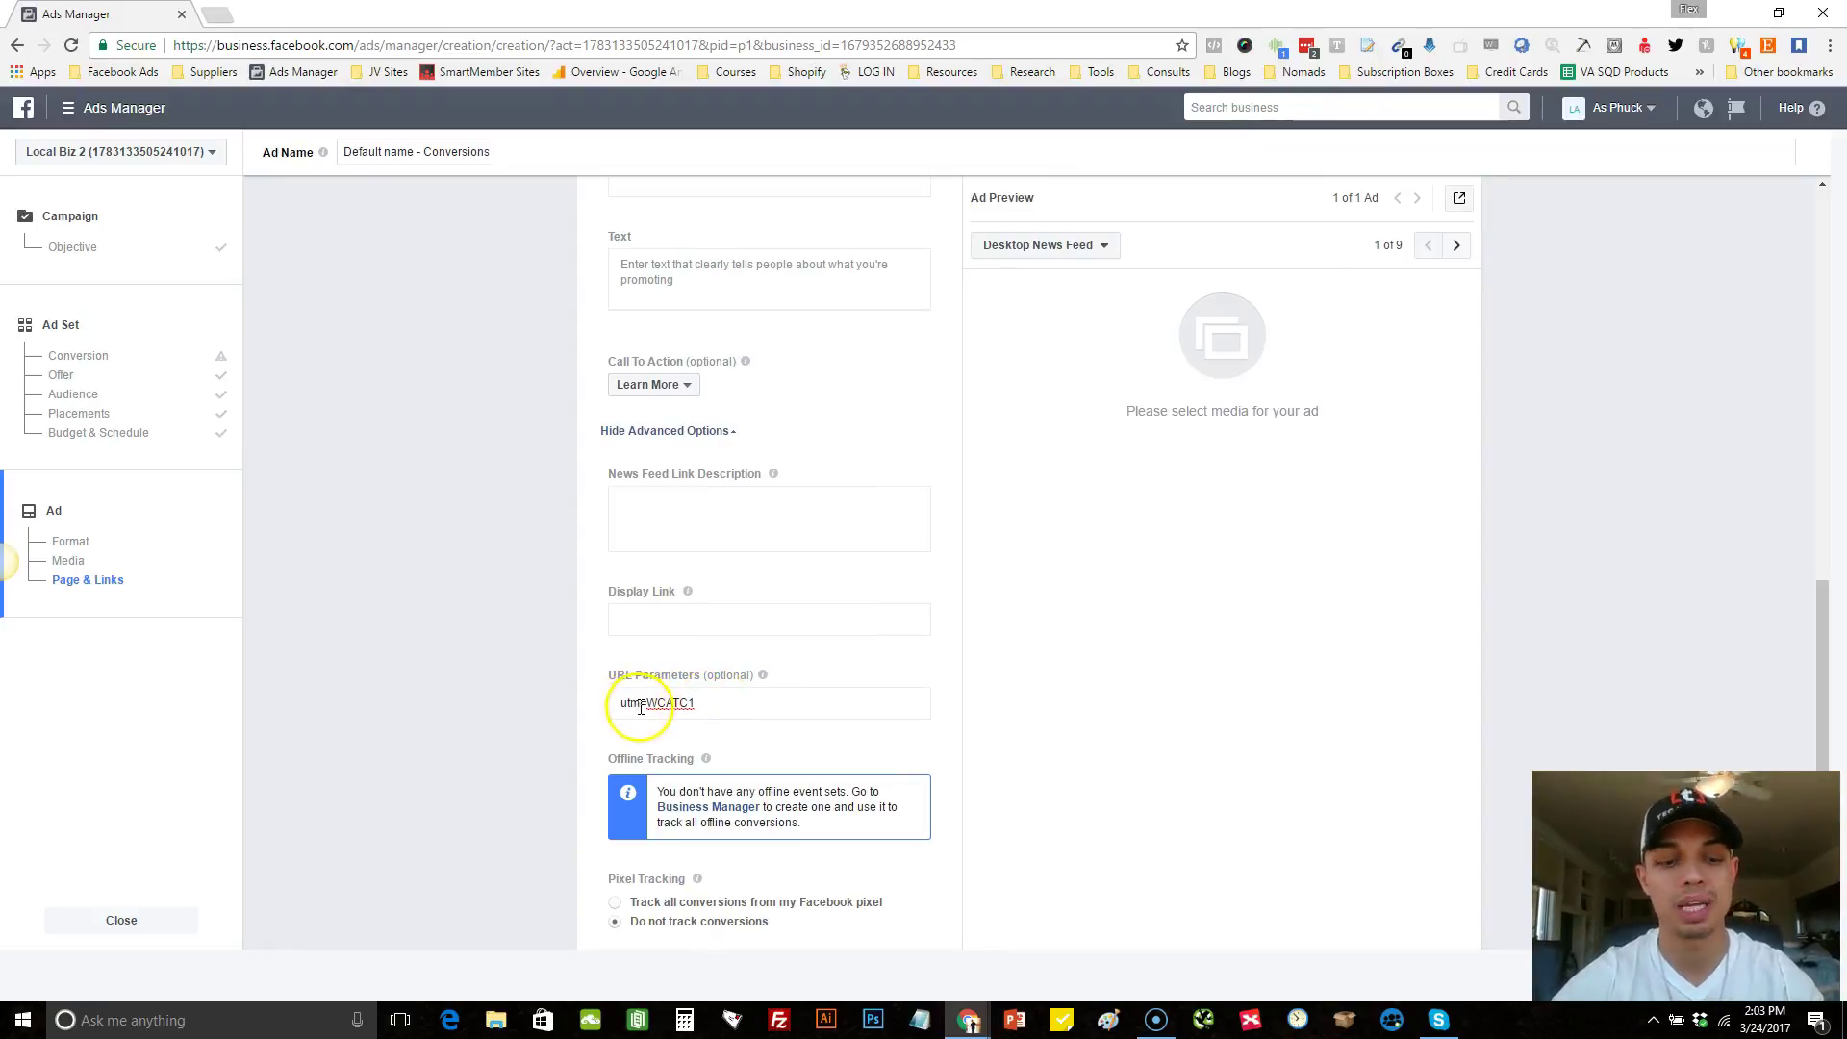
pyautogui.moveTo(780, 679)
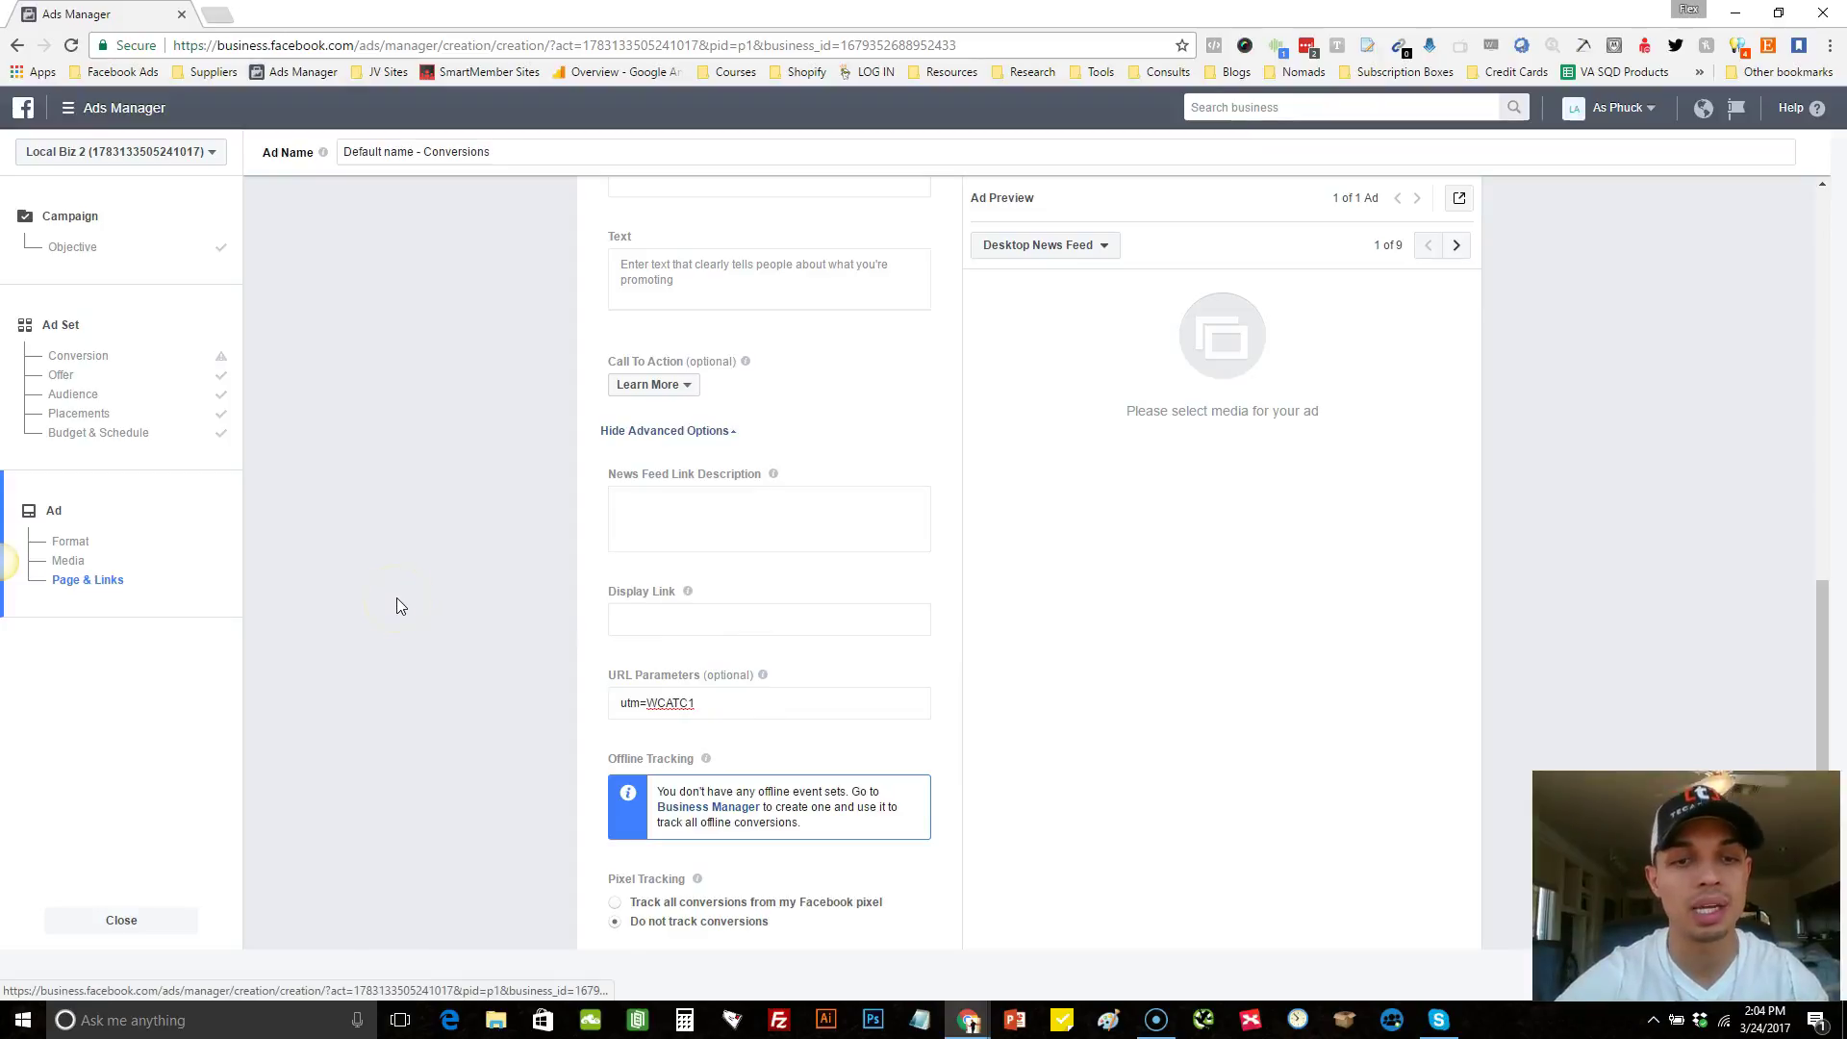